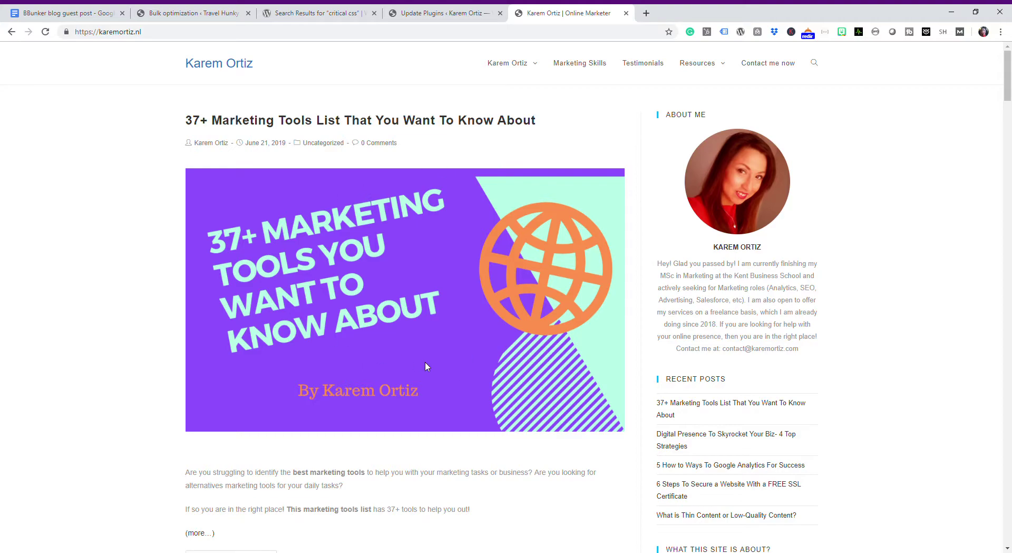
Step: Look over the blog's homepage, and examine the bulk image optimization statistics and log on the Travel Hunky Dory site
drag(1008, 93, 1010, 294)
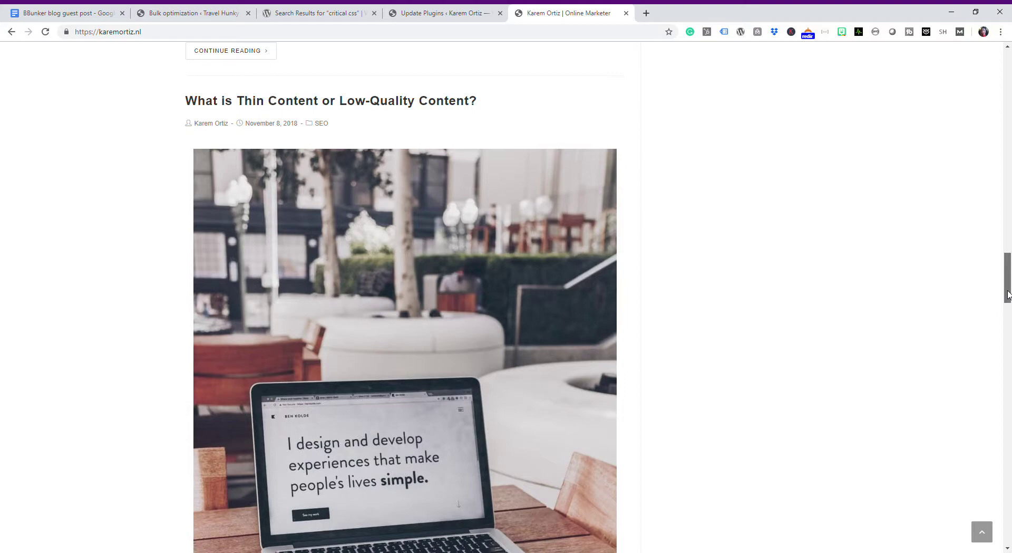
drag(1009, 294, 1009, 69)
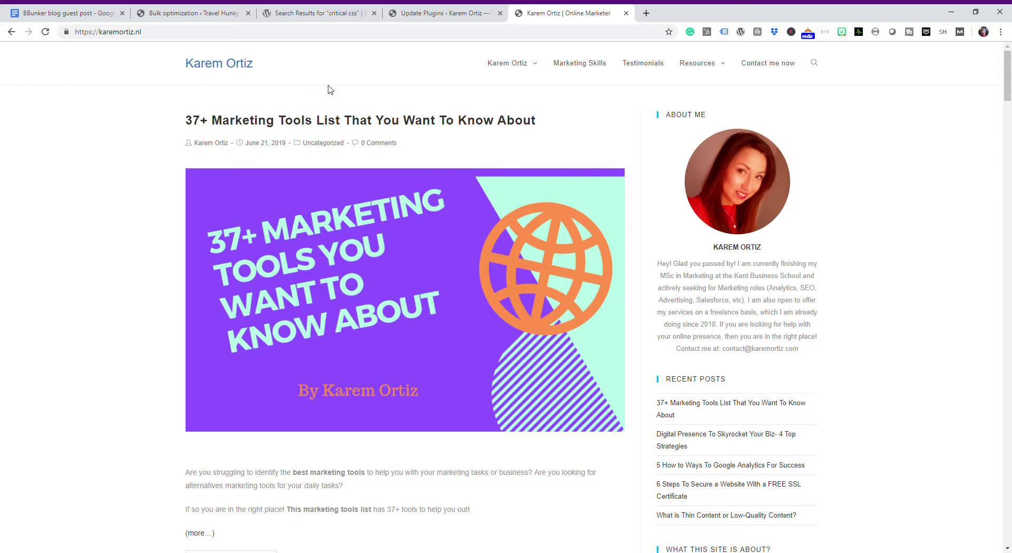
click(313, 16)
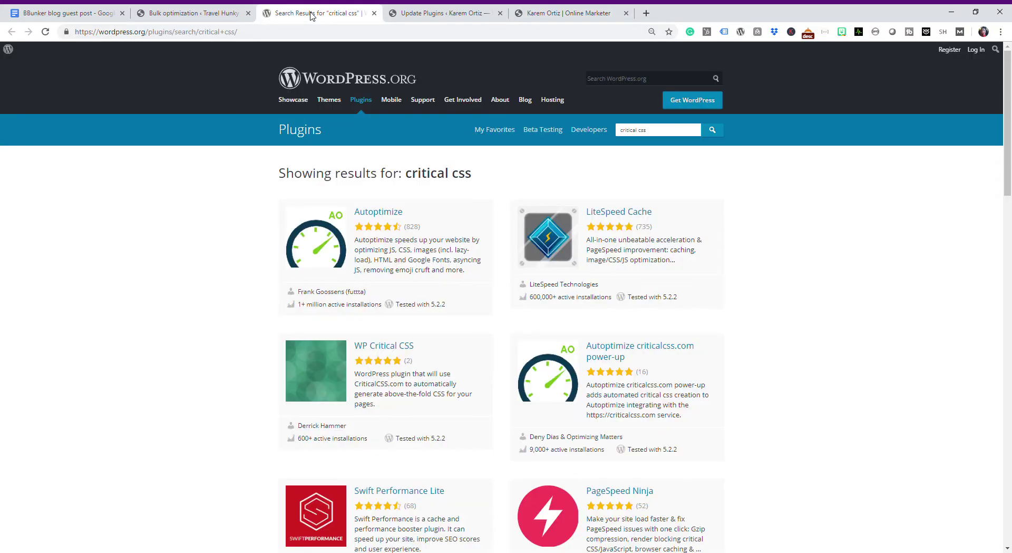
click(211, 15)
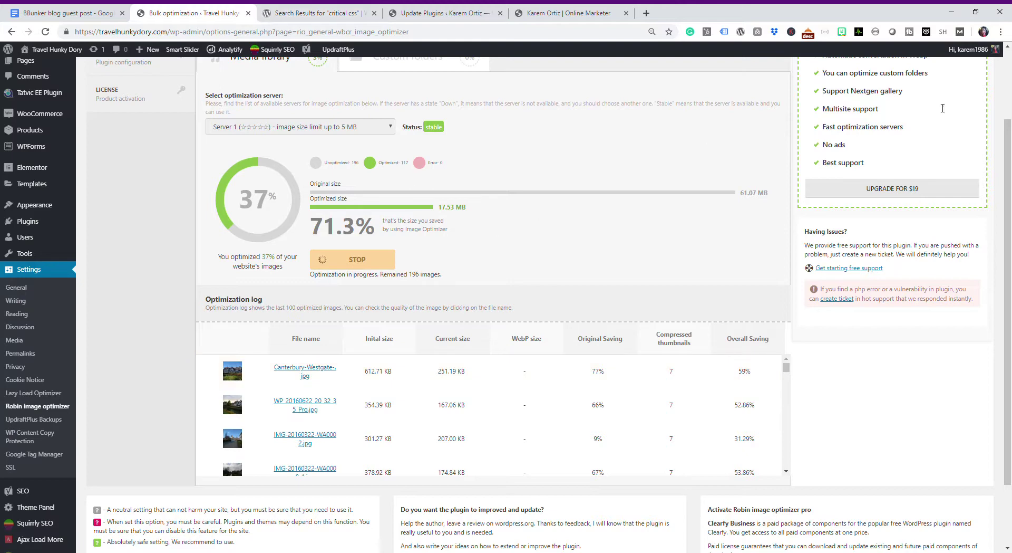
mouse_move(1011, 195)
mouse_down()
mouse_move(1007, 128)
mouse_move(1007, 201)
mouse_up()
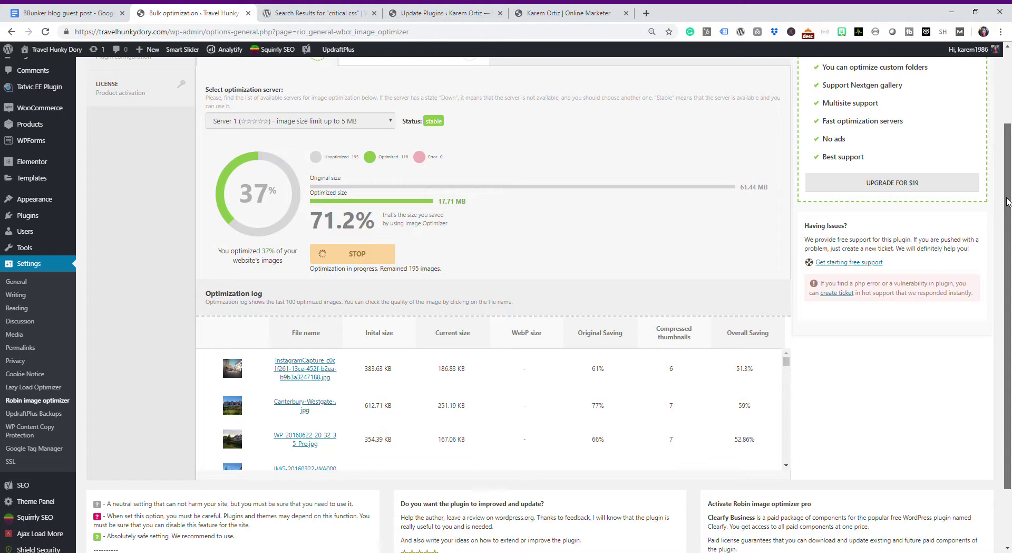
drag(1007, 201, 1010, 242)
mouse_move(788, 309)
mouse_down()
mouse_move(785, 405)
mouse_move(790, 308)
mouse_up()
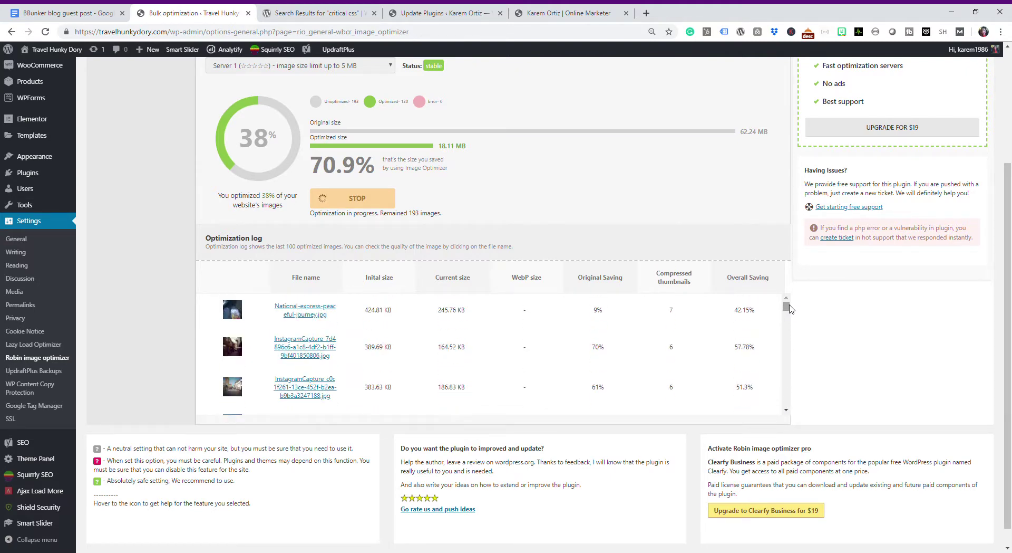
drag(1009, 262, 1009, 225)
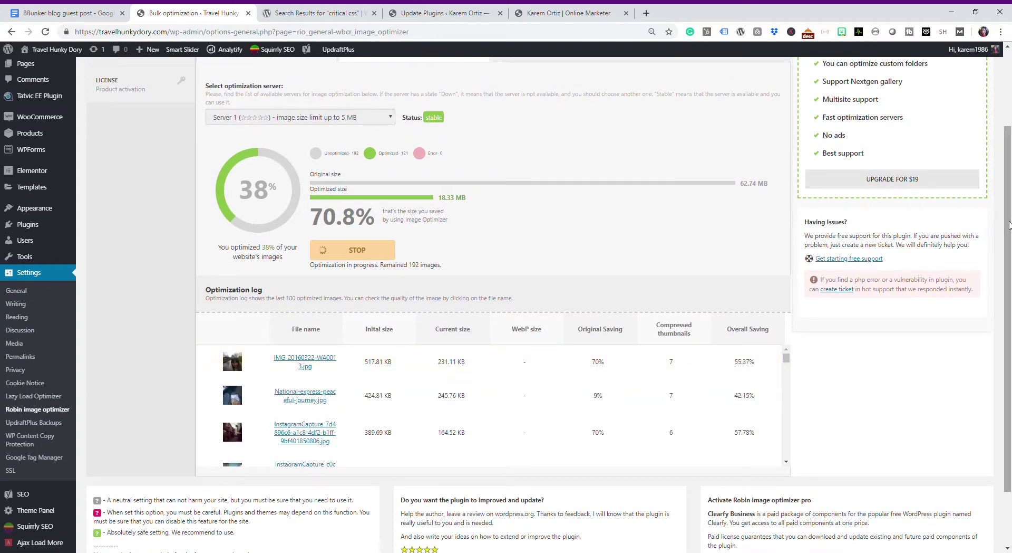
drag(1009, 225, 1011, 132)
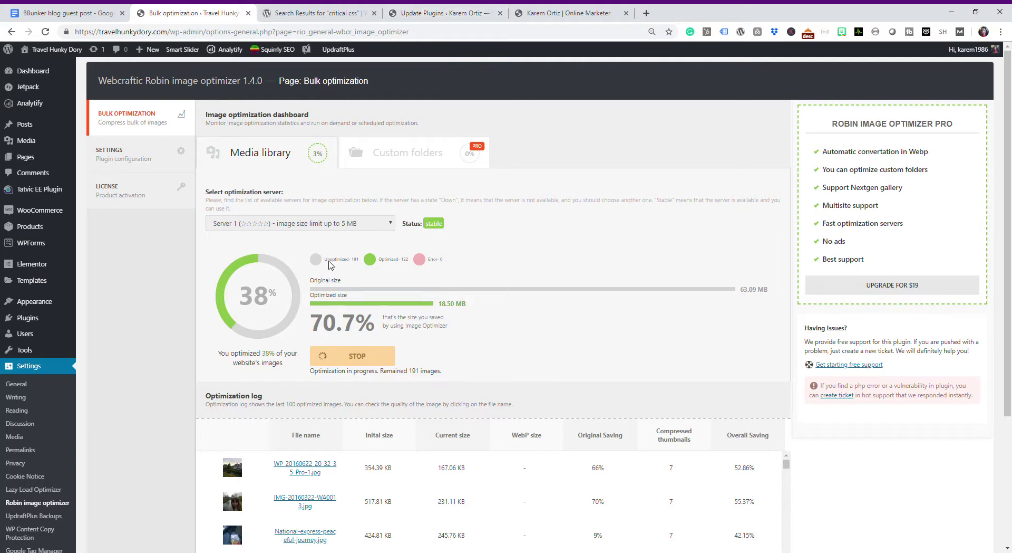
Step: Switch to the blog's WordPress dashboard and open the page for adding new plugins
click(421, 14)
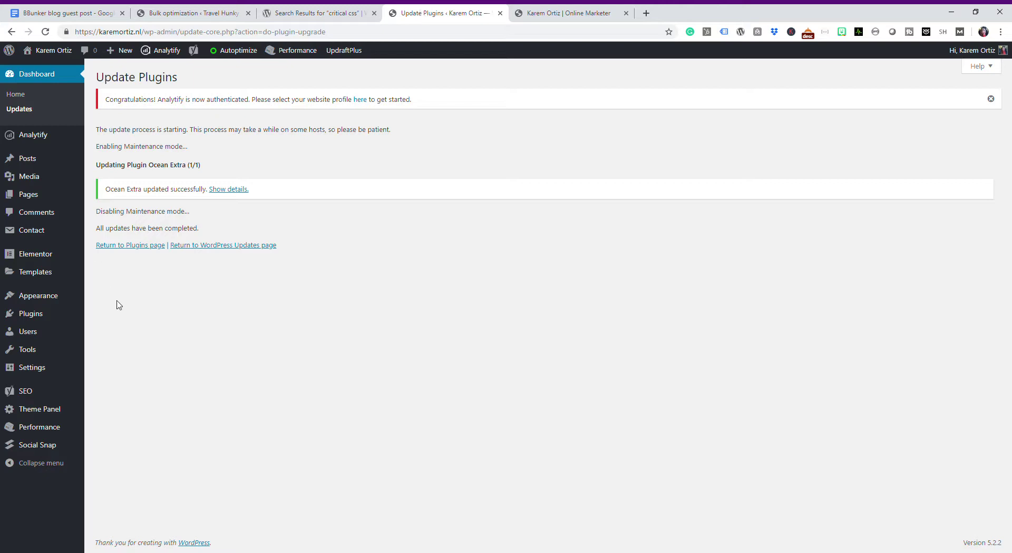
mouse_move(34, 319)
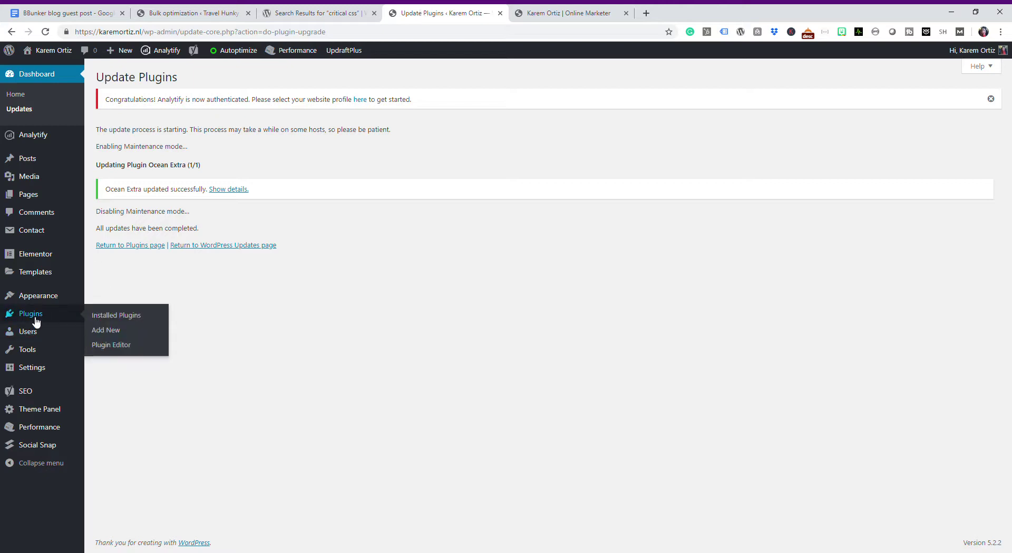
click(109, 333)
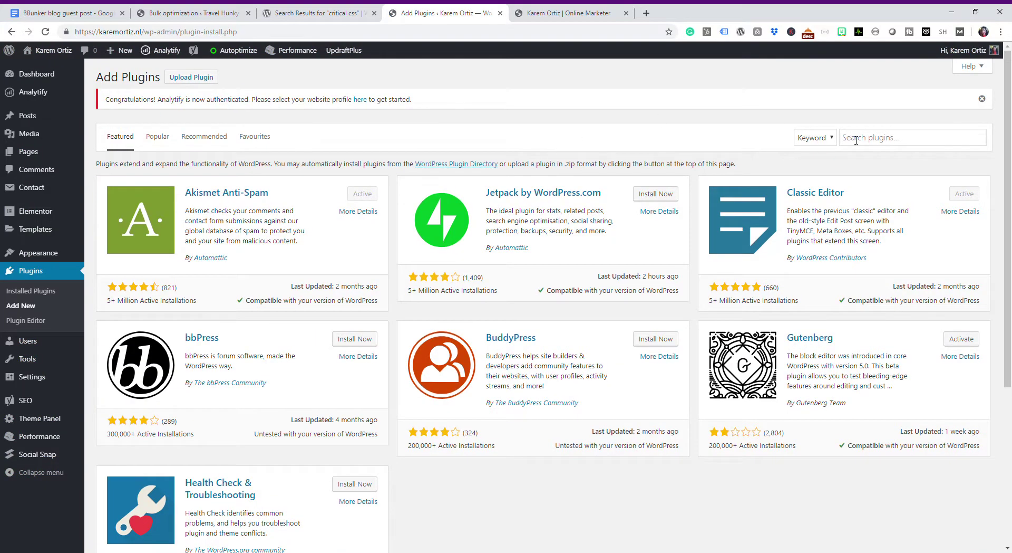
Step: Search the plugin directory for "Robyn image optimizer"
click(856, 139)
text(Roby)
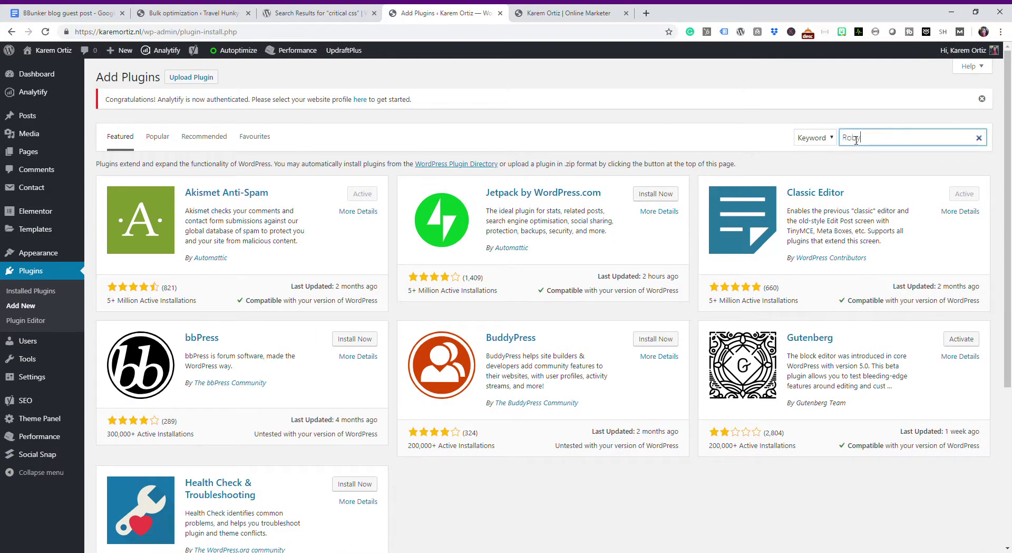
text(n image optim)
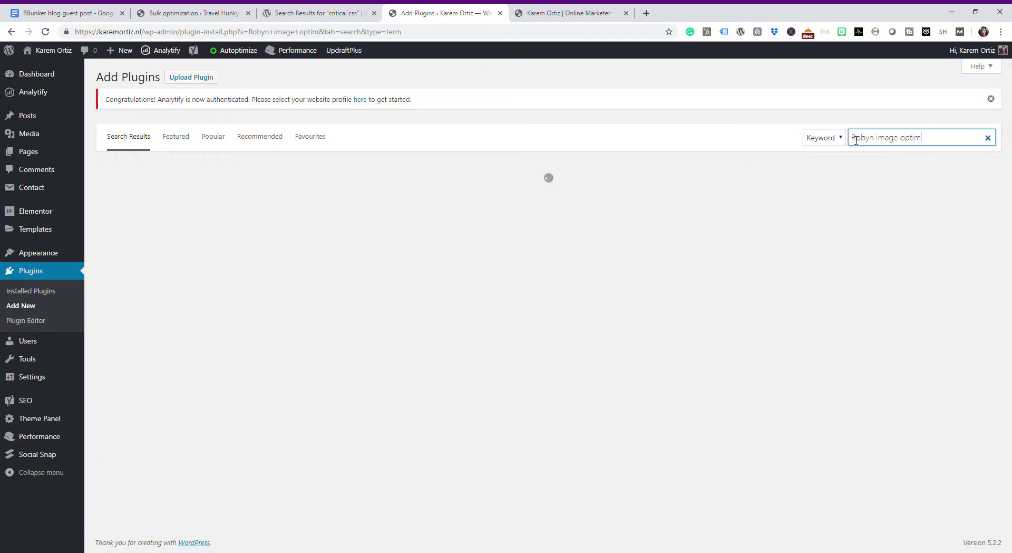
text(izer)
Step: Shorten the plugin search term to "Robyn"
key(BackSpace)
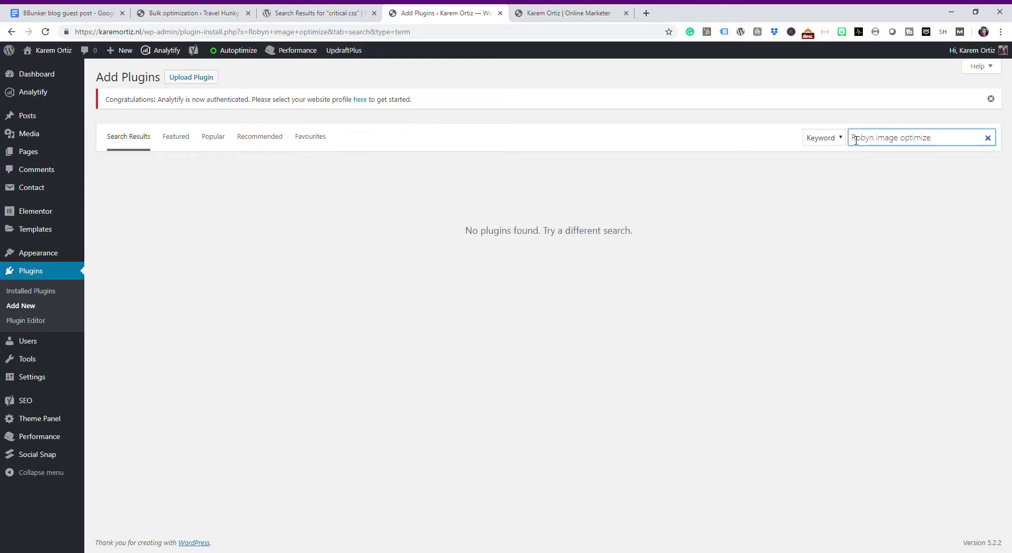
key(BackSpace)
key(BackSpace)
key(BackSpace)
key(BackSpace)
key(BackSpace)
key(BackSpace)
key(BackSpace)
key(BackSpace)
key(BackSpace)
key(BackSpace)
key(BackSpace)
key(BackSpace)
key(BackSpace)
key(BackSpace)
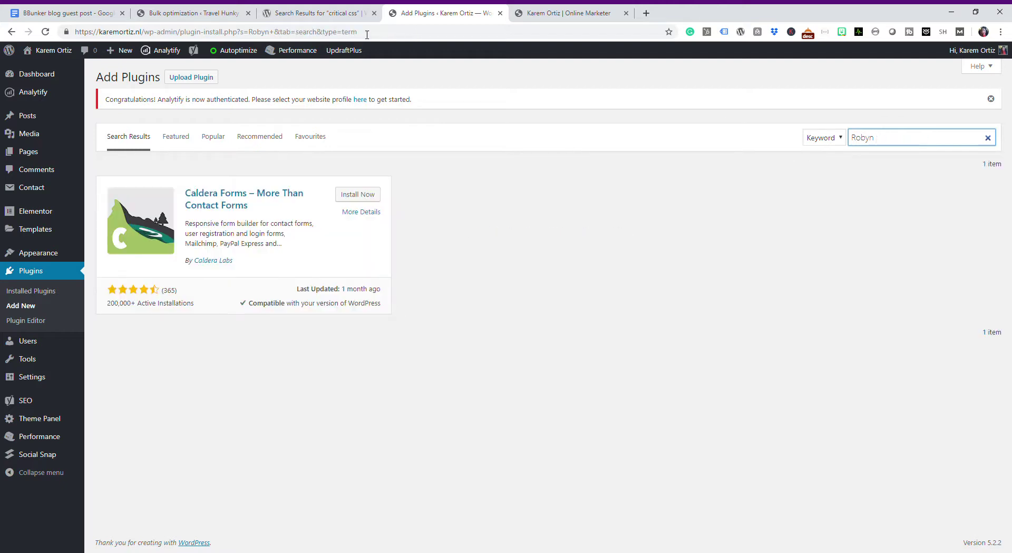
Step: Copy the plugin name "Webcraftic Robin image optimizer" from the Travel Hunky Dory dashboard and search the blog's plugin directory for it
click(178, 9)
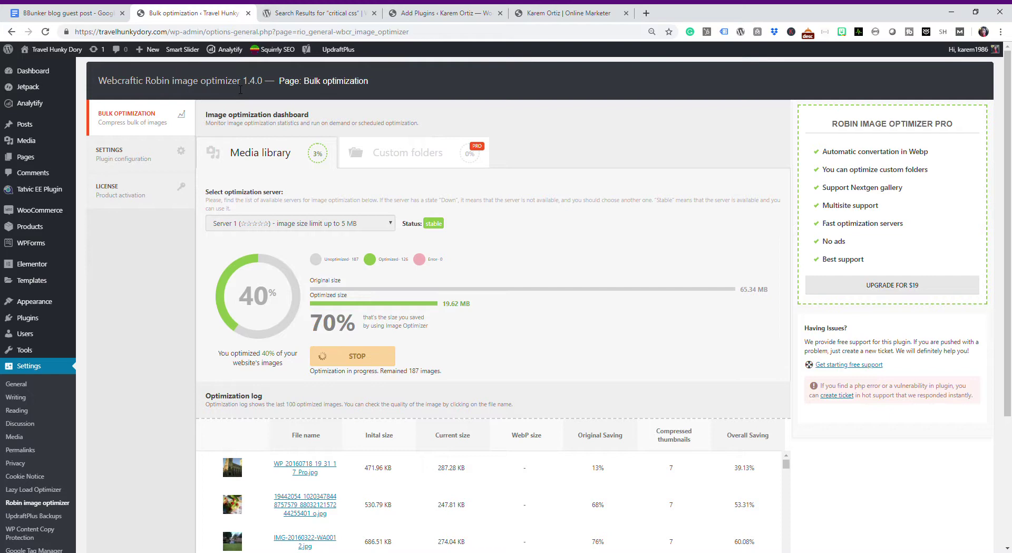
drag(242, 90, 104, 88)
key(ctrl+c)
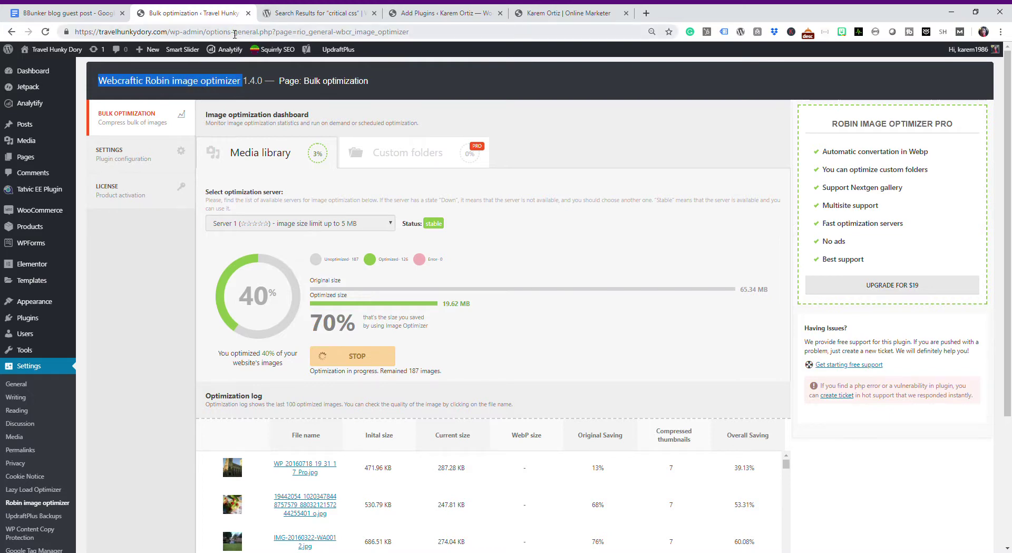
click(435, 9)
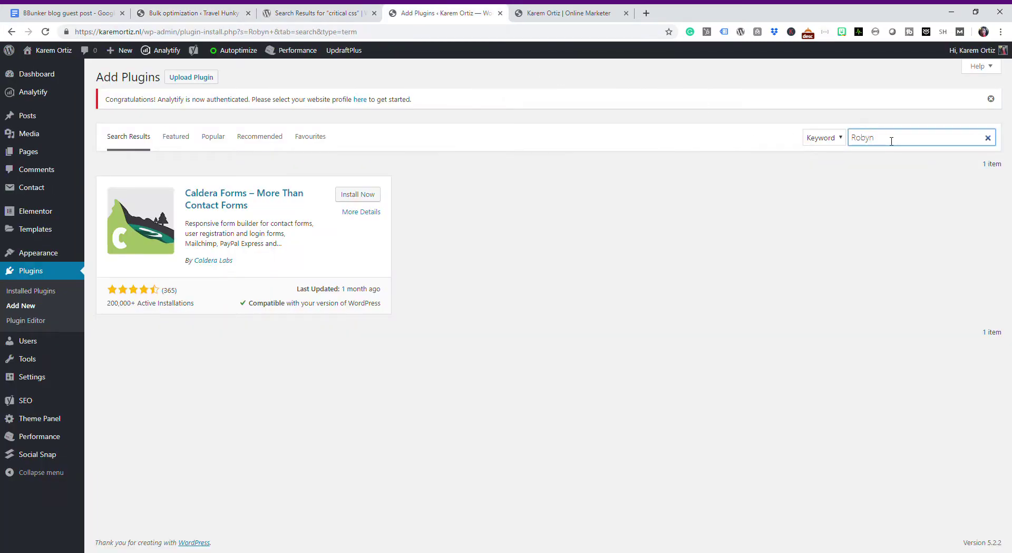
key(ctrl+a)
key(BackSpace)
key(ctrl+v)
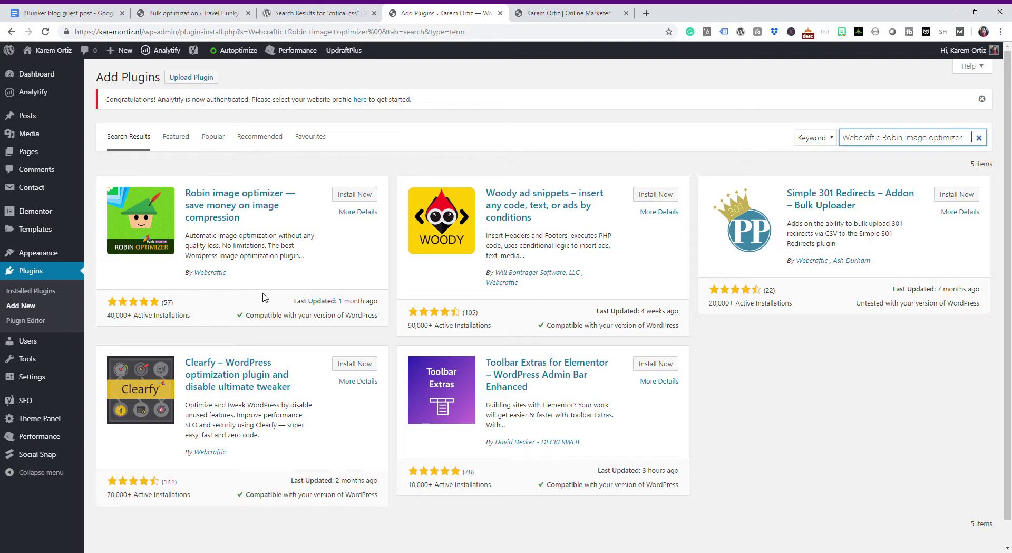
Step: Examine the Robin image optimizer's installation notes and user reviews in its plugin details, and close the details
click(358, 212)
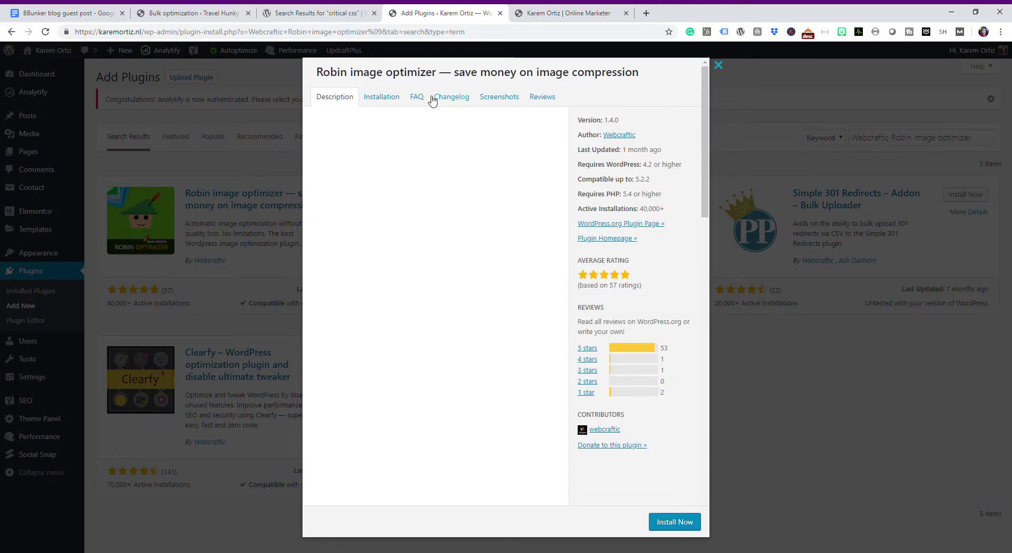
click(386, 97)
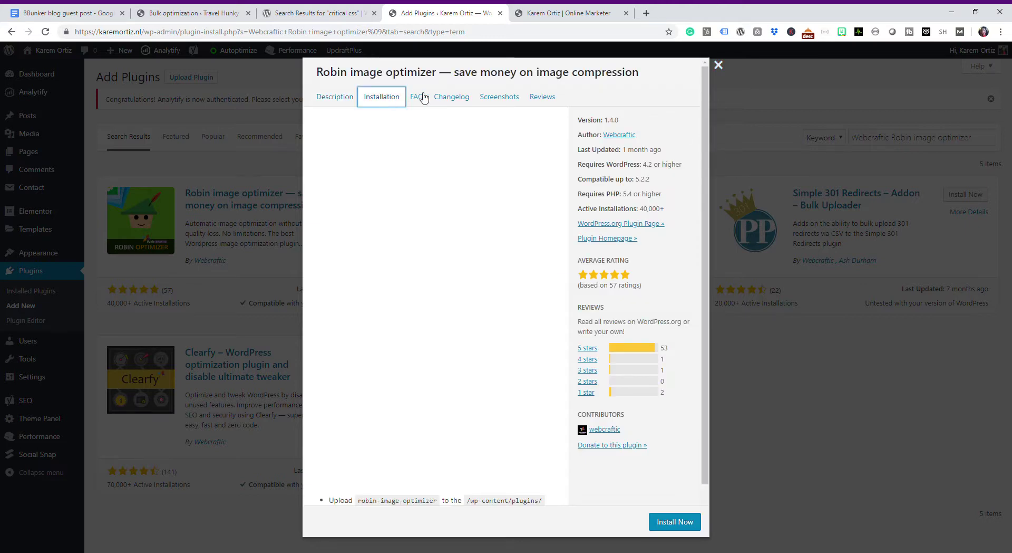
click(545, 98)
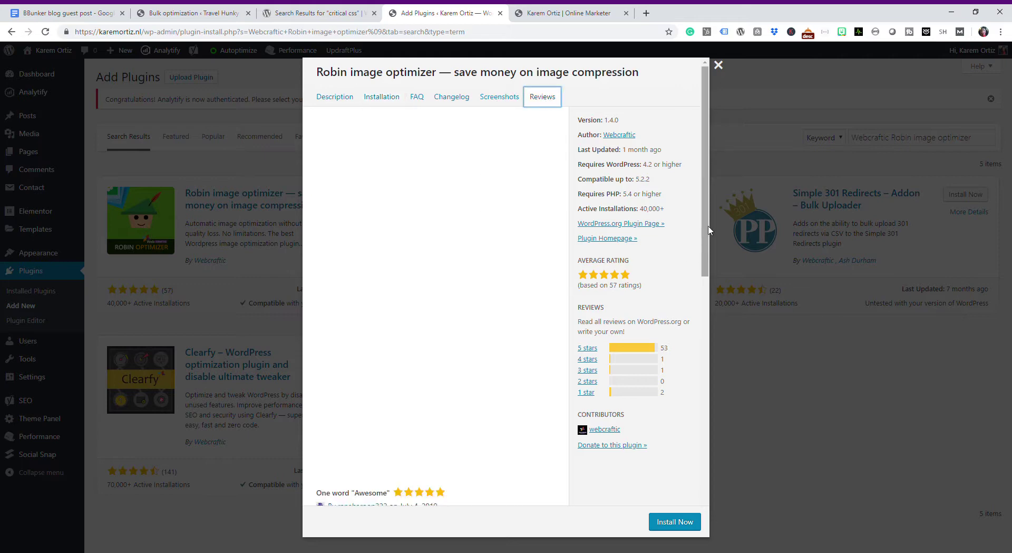
drag(707, 226, 706, 413)
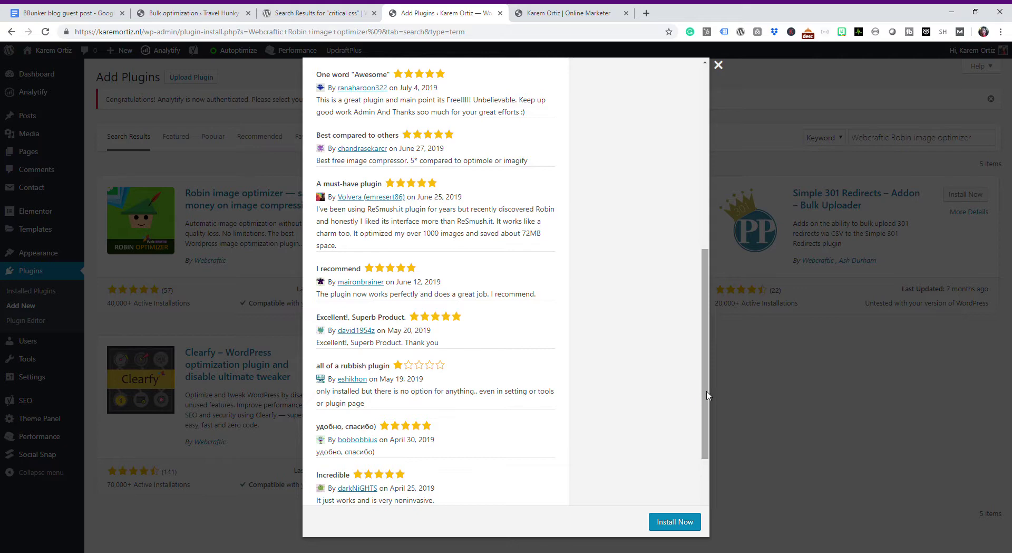
scroll(558, 303, down, 2)
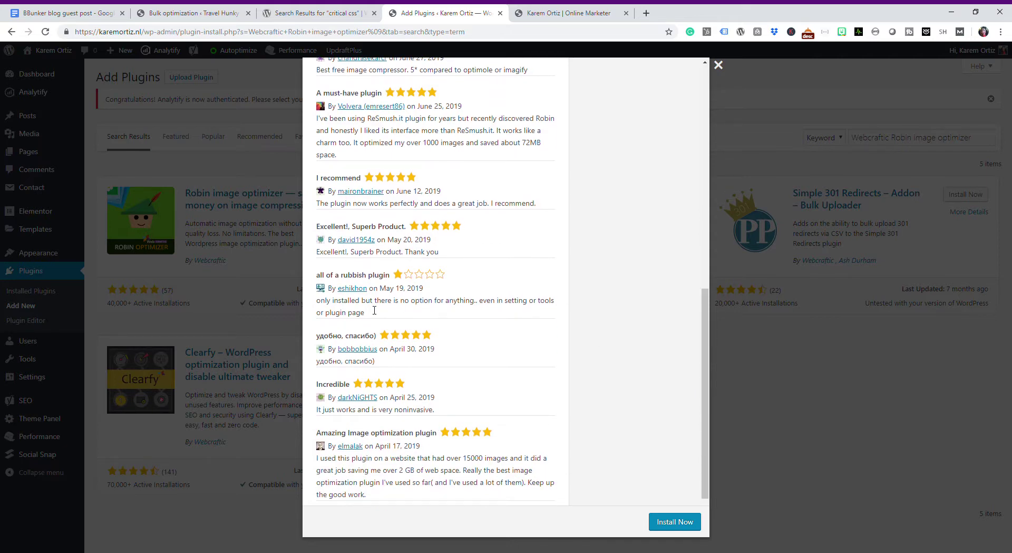
drag(705, 404, 702, 180)
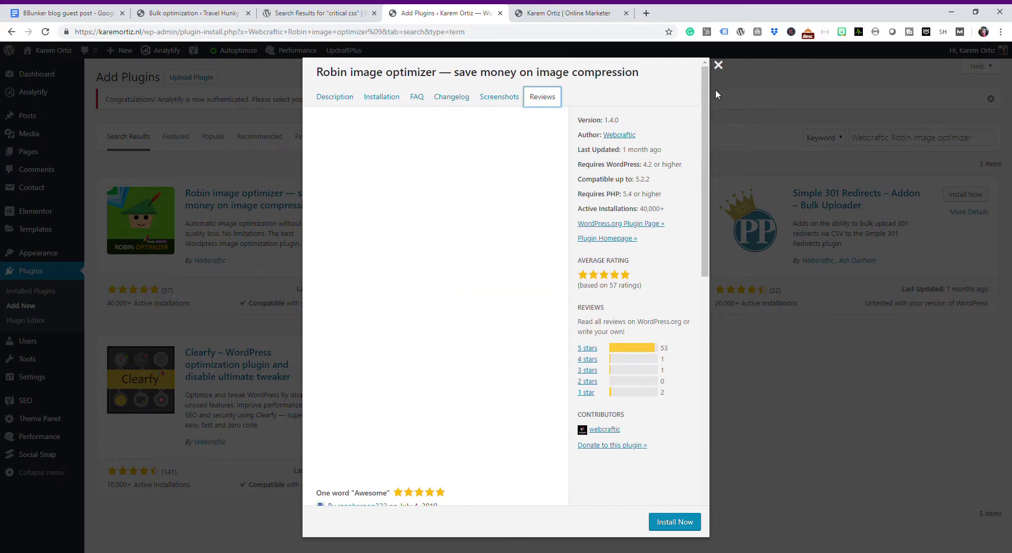
click(718, 65)
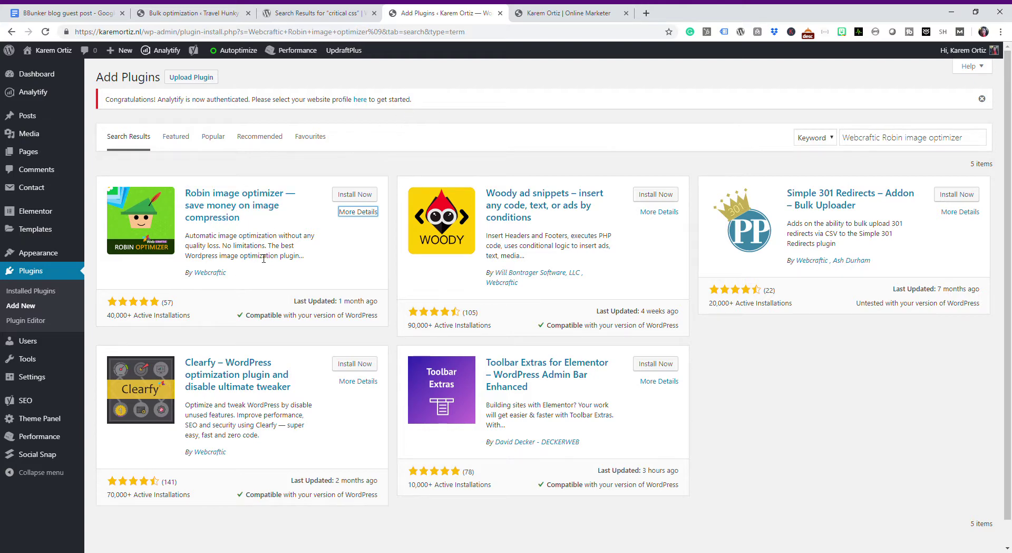
key(ctrl+Page_Up)
key(ctrl+Page_Up)
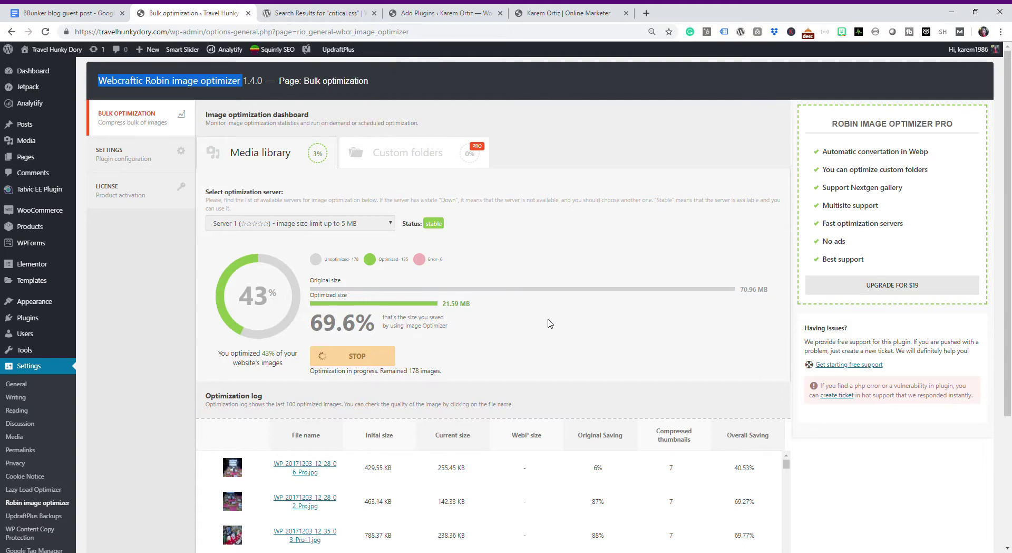
click(323, 12)
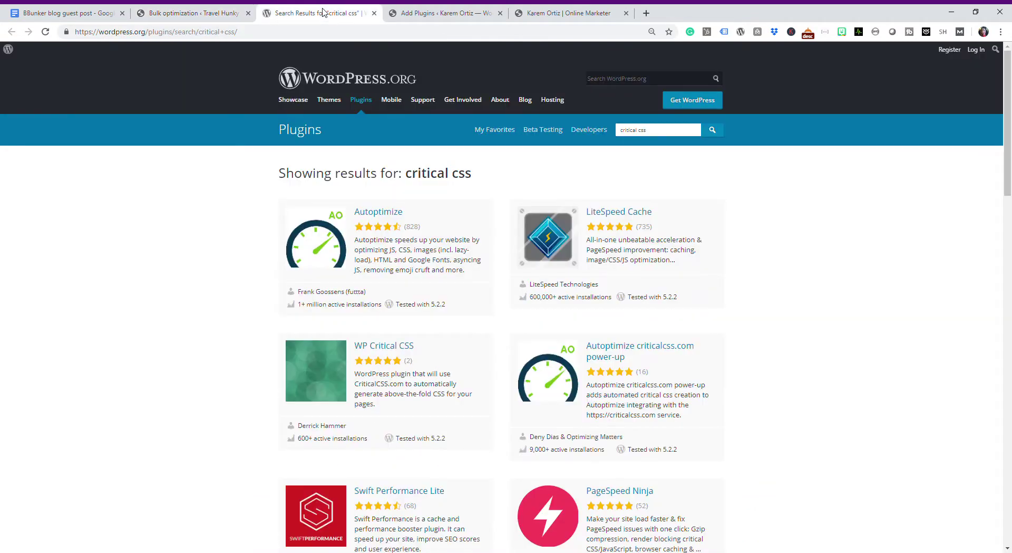
Step: Install and activate the Robin image optimizer plugin on the blog's WordPress site
click(431, 9)
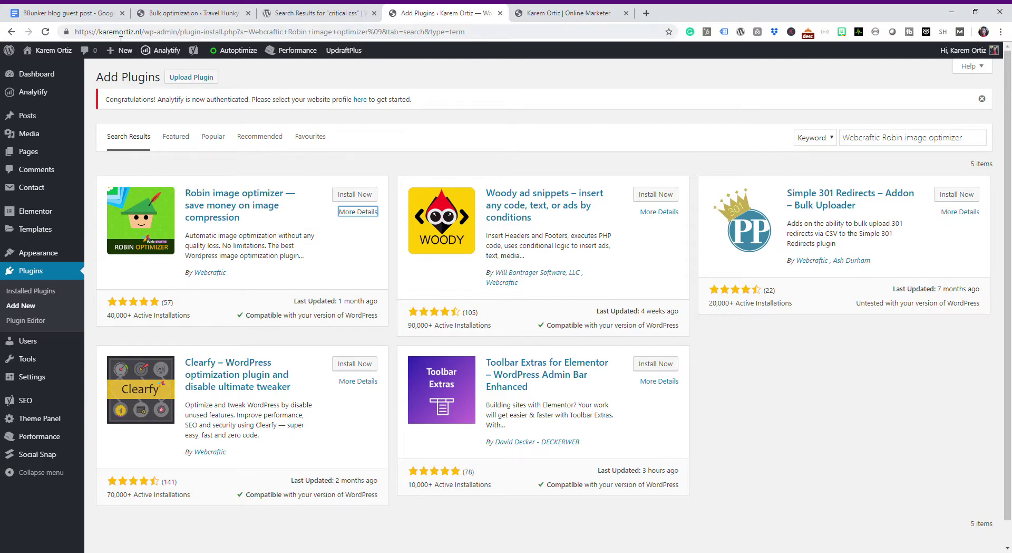
click(354, 194)
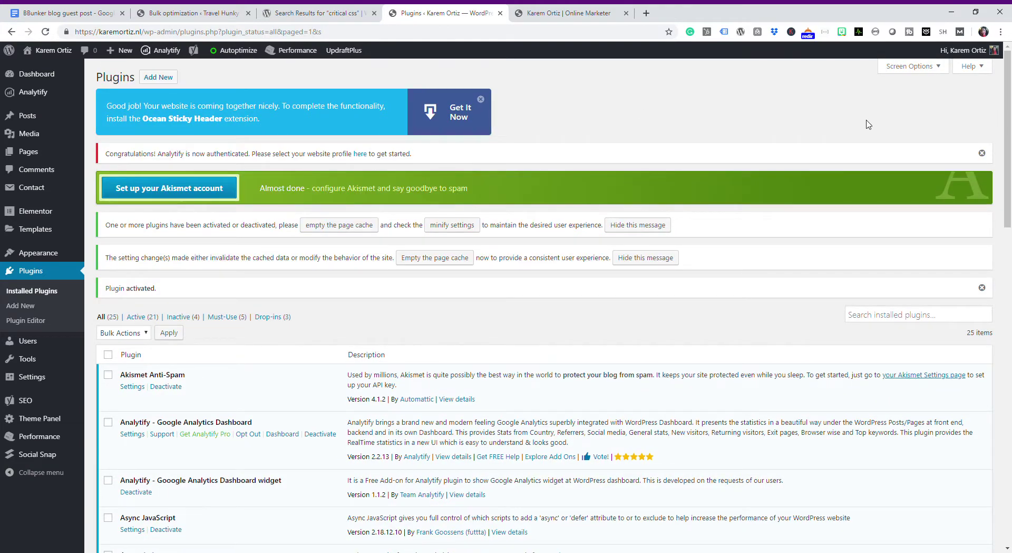
drag(1009, 142, 1011, 241)
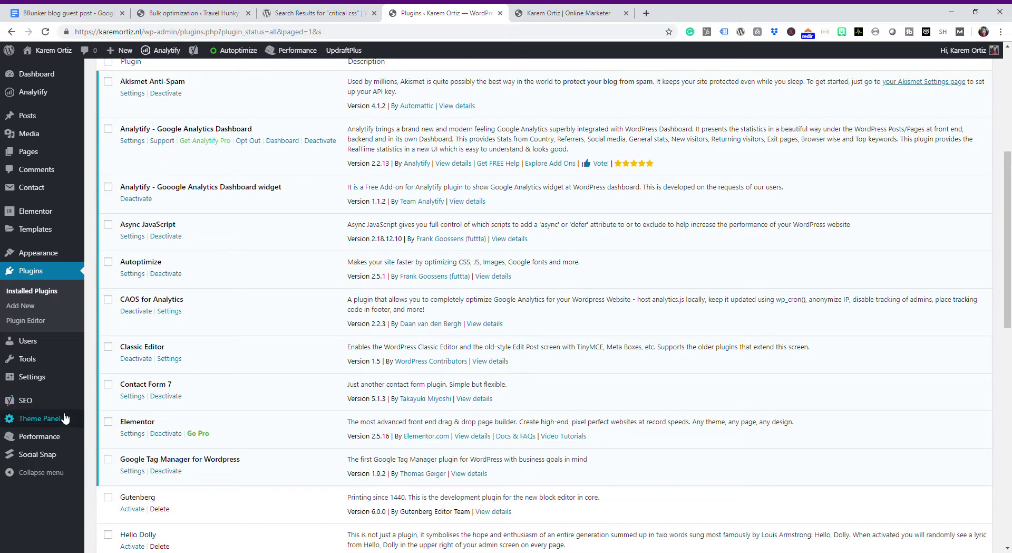
Step: Open the Robin image optimizer on the blog's site, look over its bulk optimization dashboard, and show its plugin configuration page
mouse_move(41, 382)
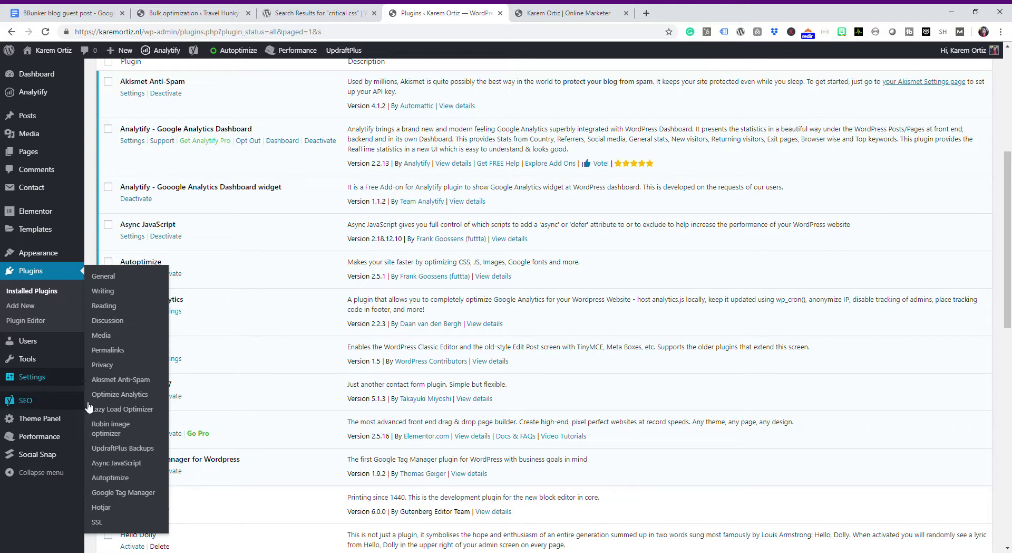
click(108, 431)
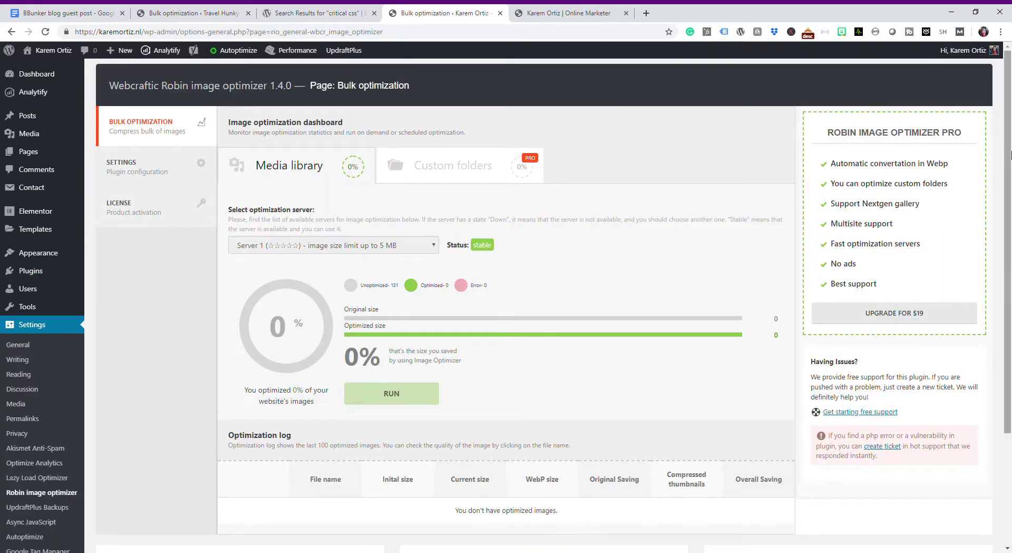
drag(1009, 154, 1010, 236)
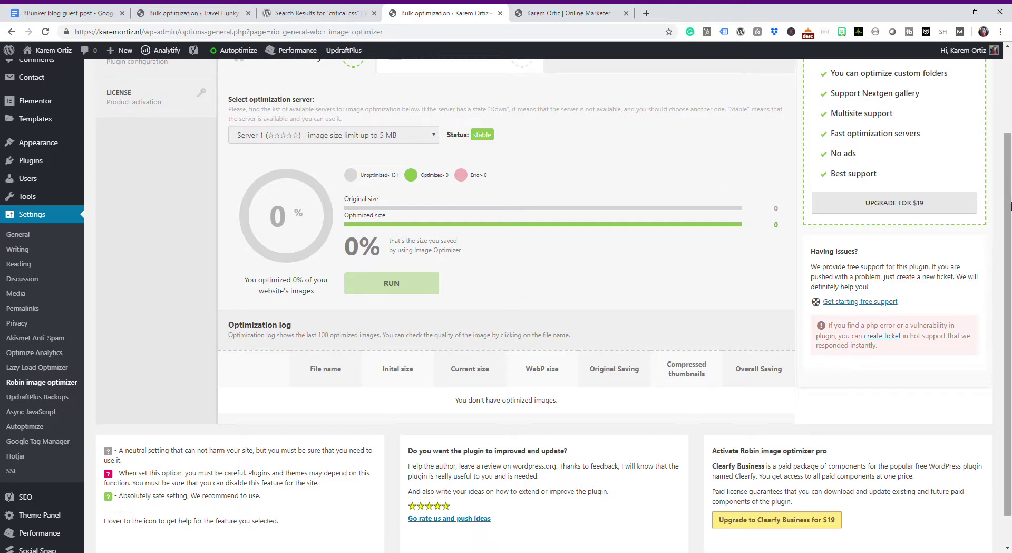
drag(1011, 201, 1006, 126)
click(125, 173)
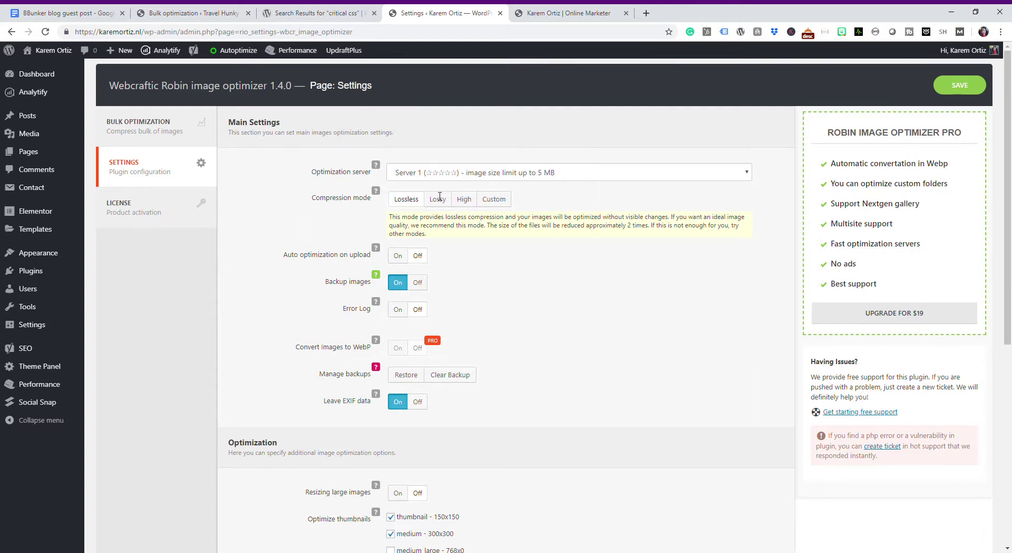
Step: Open the blog's list of installed plugins and deactivate the Async JavaScript plugin
mouse_move(296, 50)
mouse_move(32, 271)
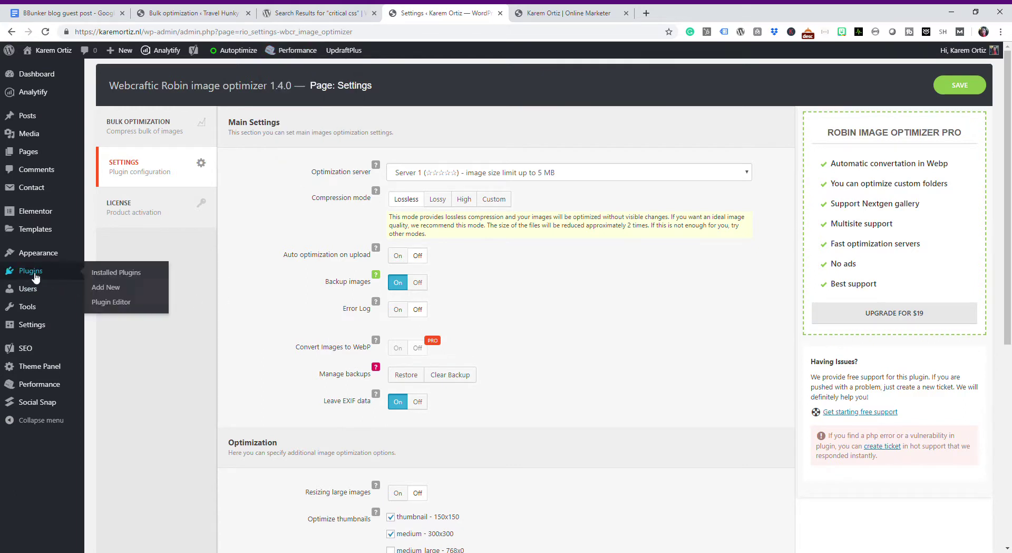
click(102, 272)
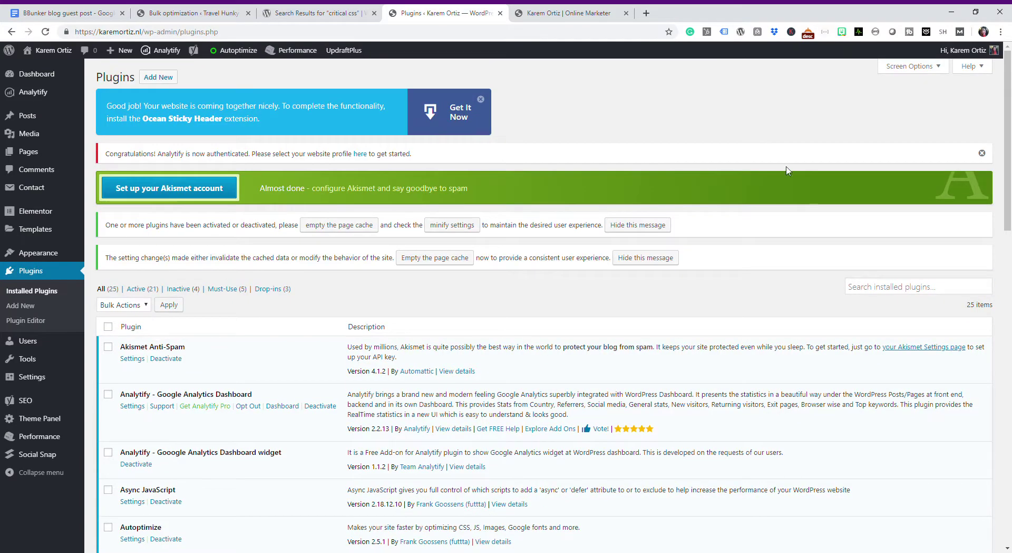
drag(1010, 152, 580, 247)
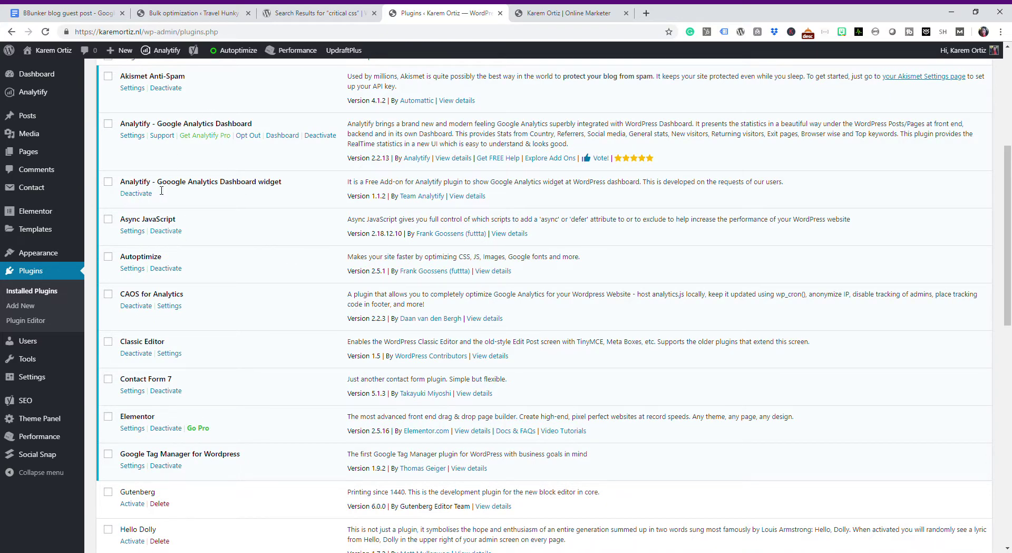
click(172, 232)
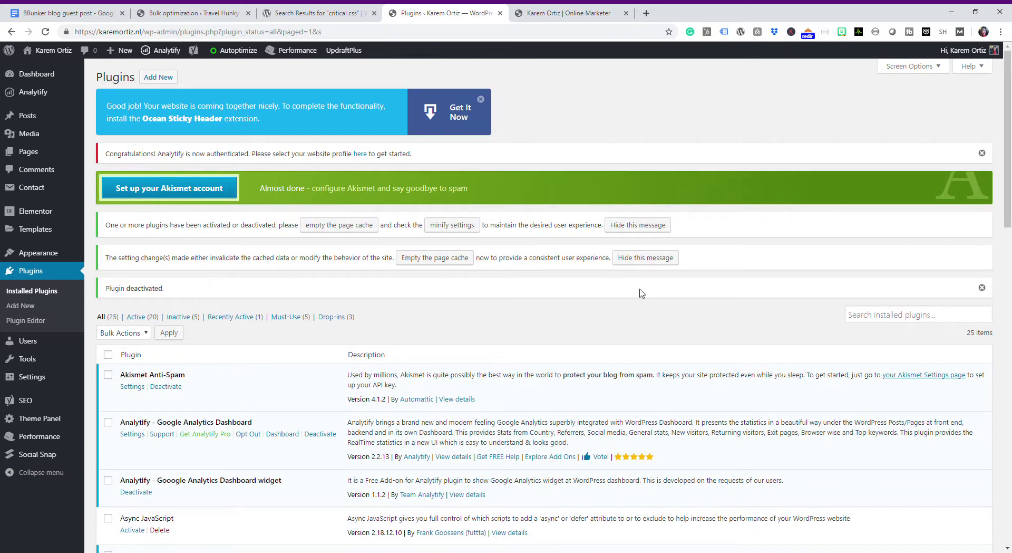
Step: Delete the Hello Dolly plugin and its data, and deactivate the Autoptimize plugin
drag(1011, 138, 1011, 274)
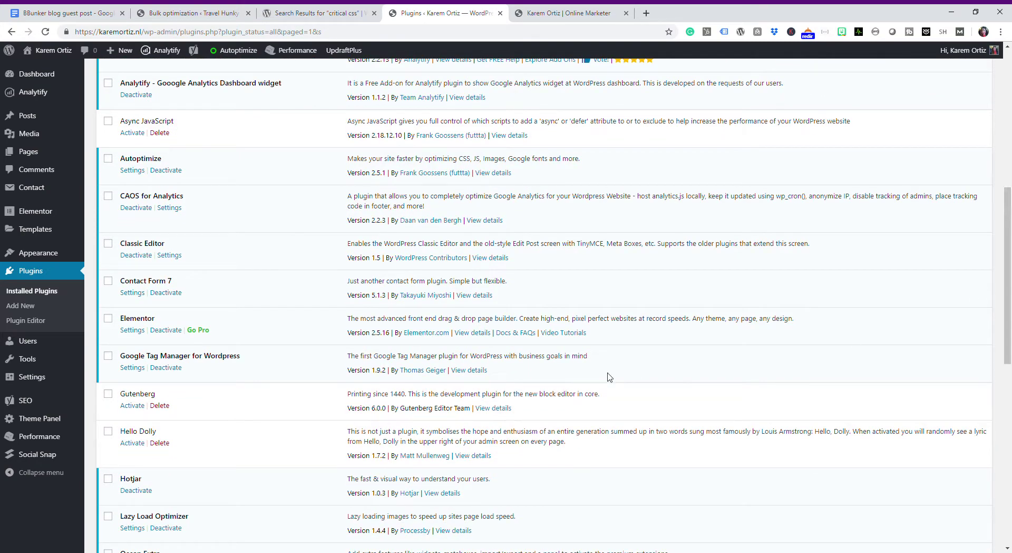
click(166, 444)
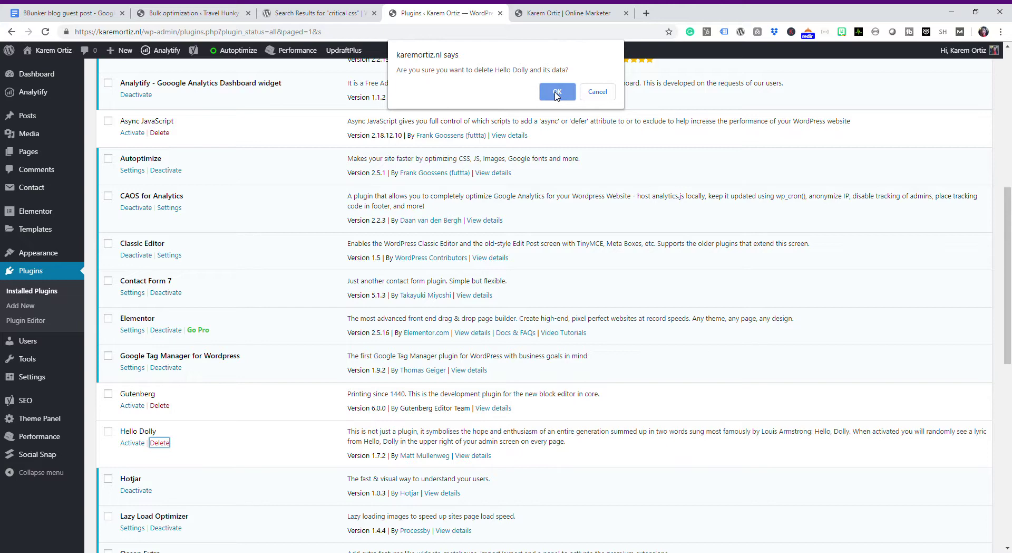
click(556, 93)
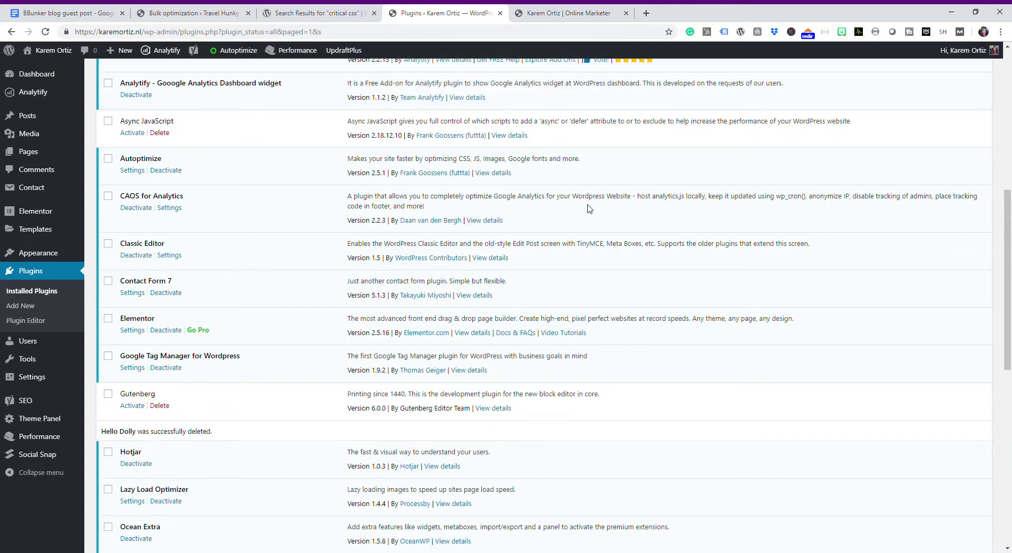
drag(1009, 308, 1009, 243)
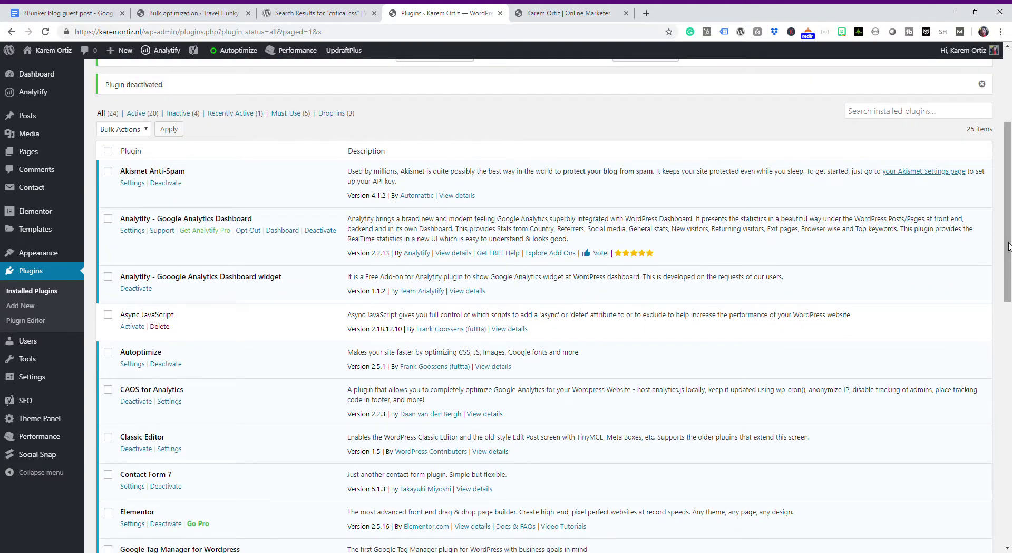
click(165, 364)
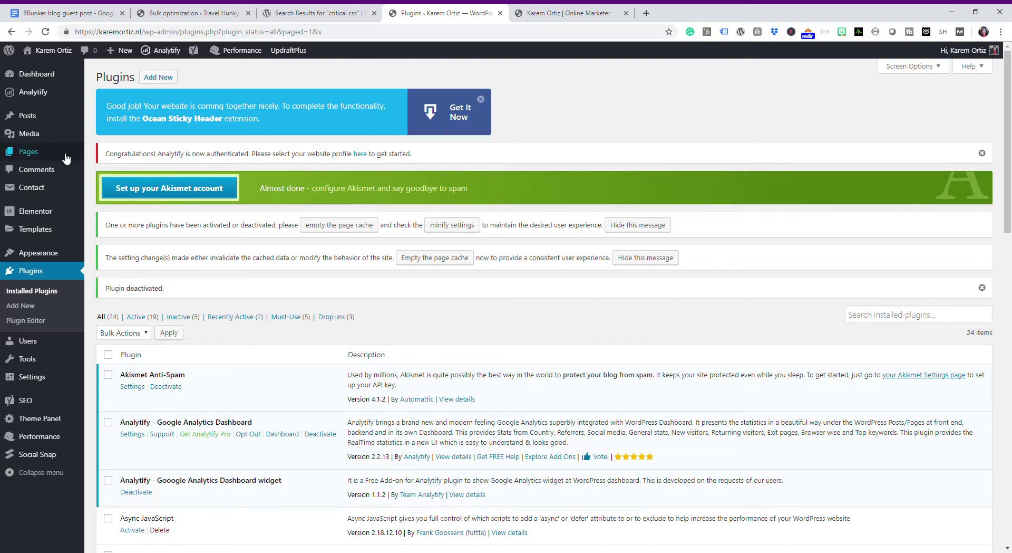
Step: Return to the Robin image optimizer's plugin configuration page and set the compression mode to High
mouse_move(35, 385)
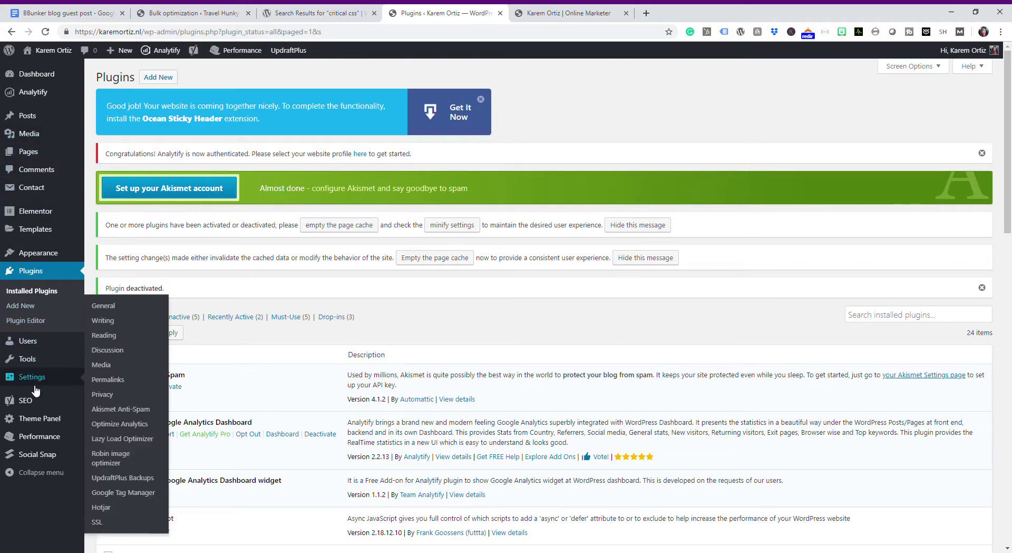
click(112, 457)
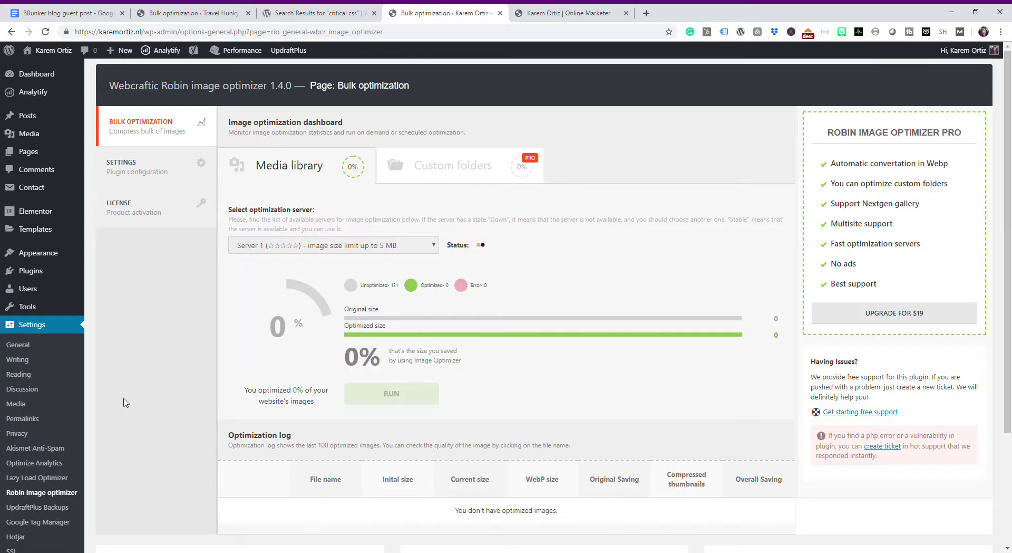
click(148, 176)
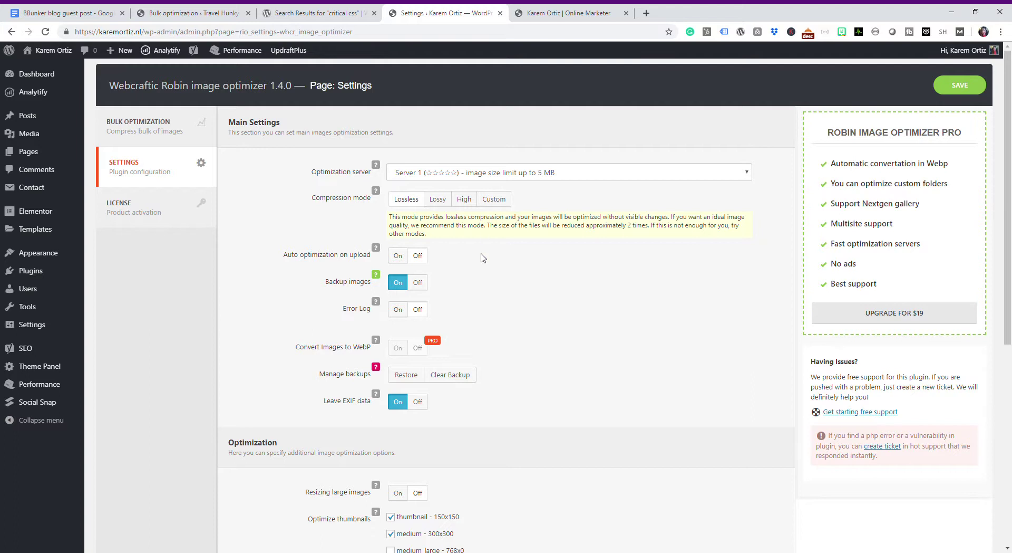
click(467, 205)
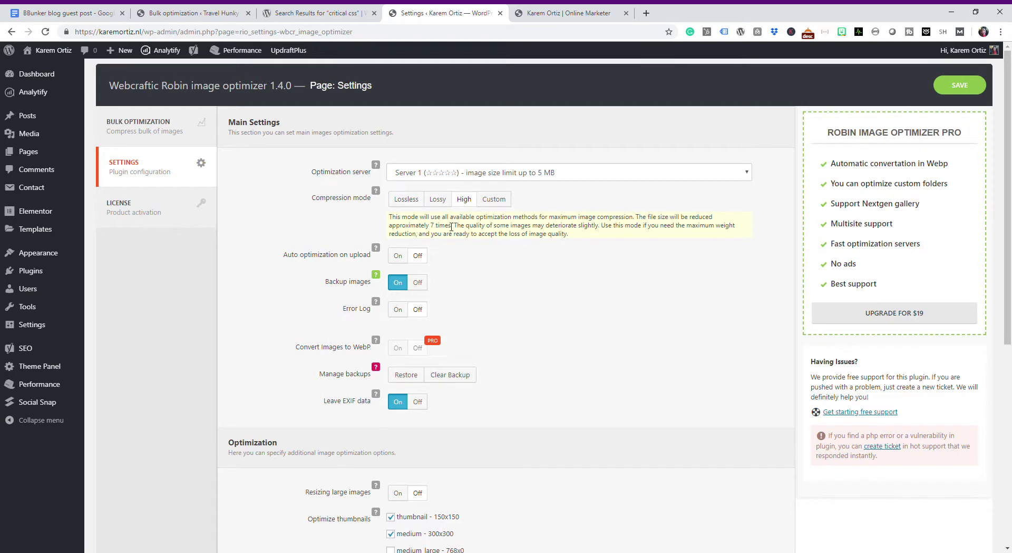
Step: Turn on auto optimization on upload in the optimizer's main settings
scroll(696, 266, down, 1)
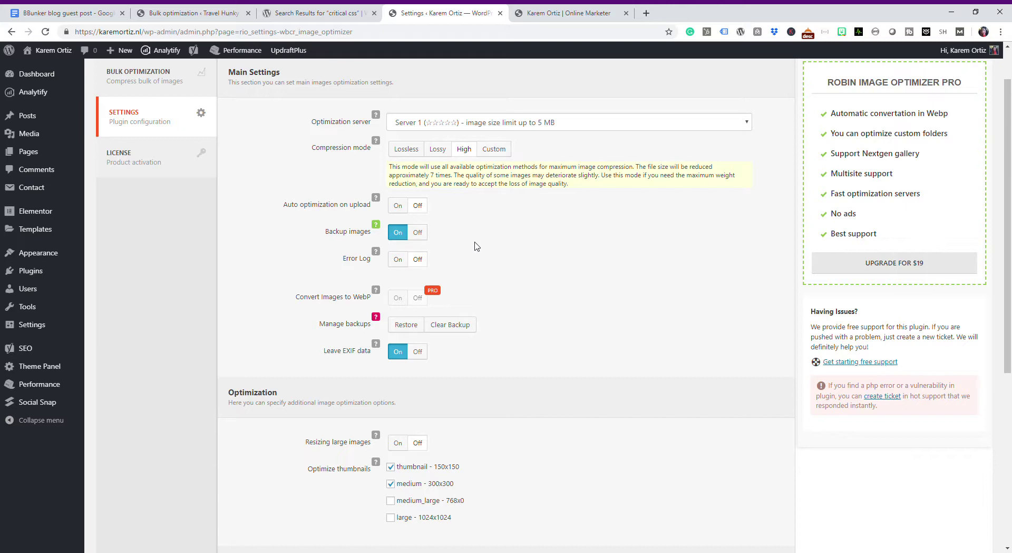
drag(1011, 194, 1011, 222)
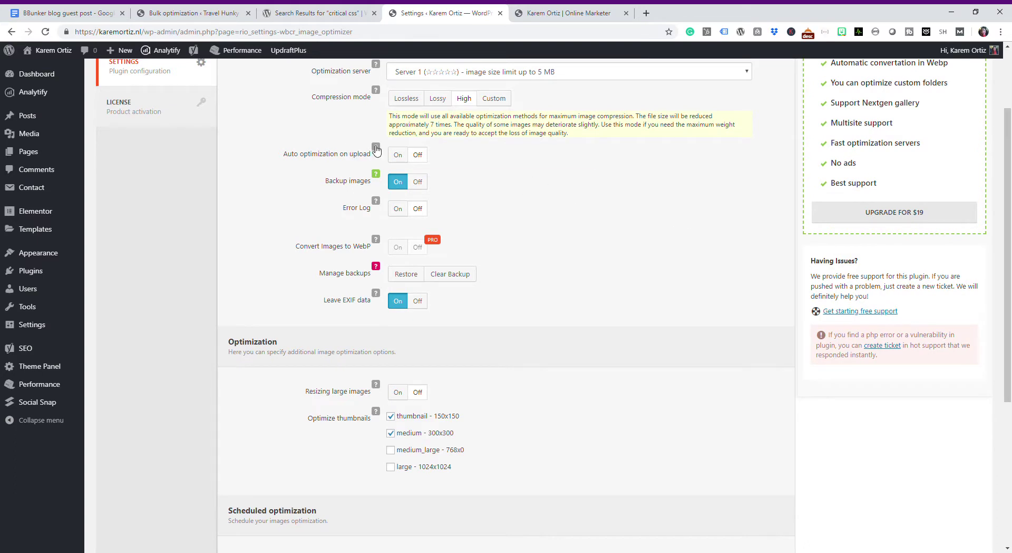
mouse_move(377, 150)
click(398, 155)
mouse_move(376, 240)
Step: Include the medium_large (768x0) and large (1024x1024) sizes in the thumbnail optimization
drag(1010, 258, 1011, 364)
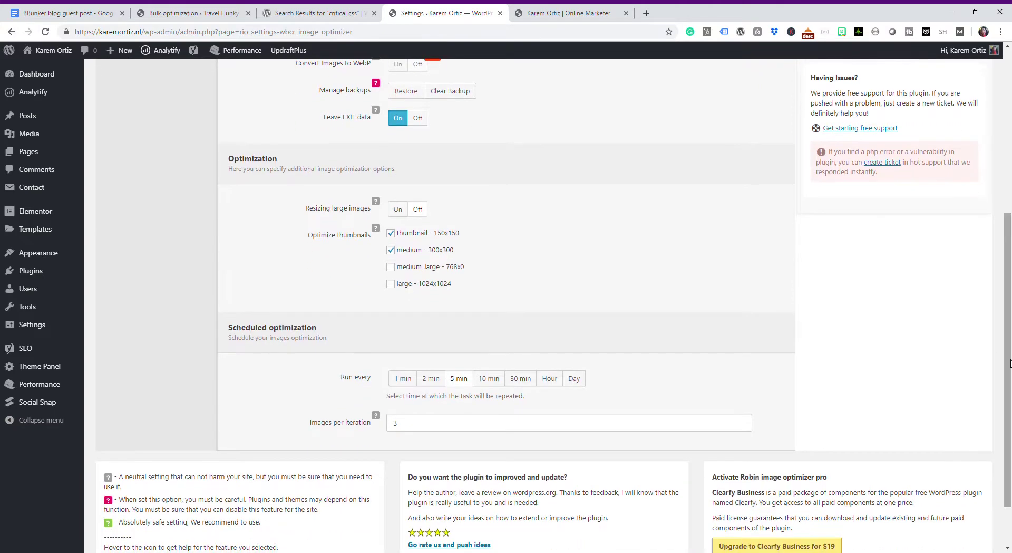
click(391, 266)
click(391, 284)
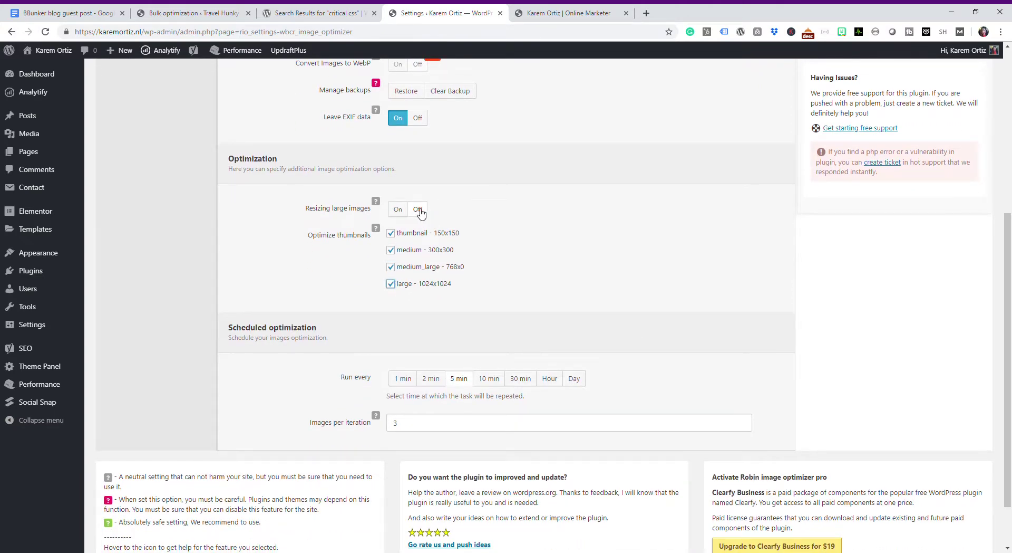
Step: Enable resizing of large images with a maximum width of 900 px and a maximum height of 1900 px
mouse_move(377, 202)
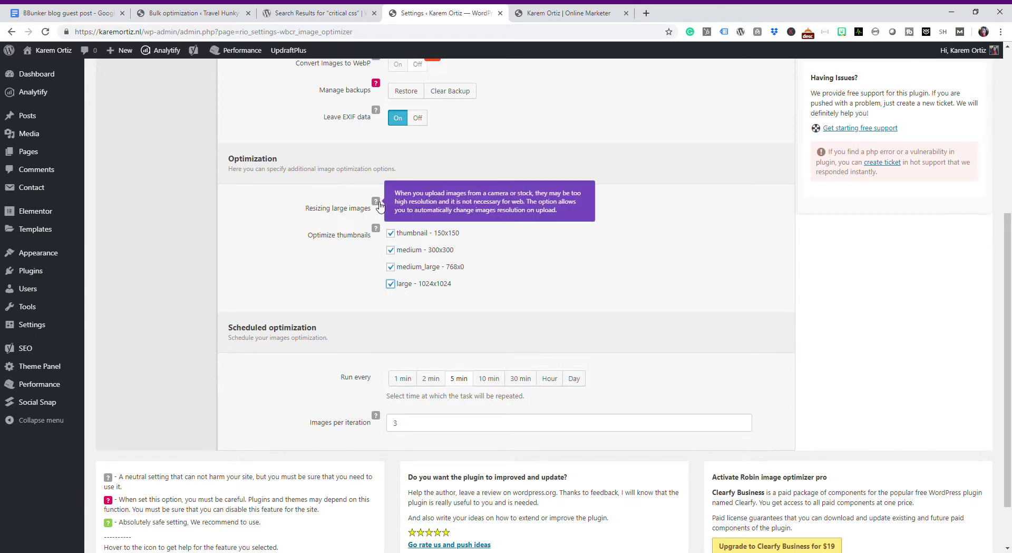
click(398, 209)
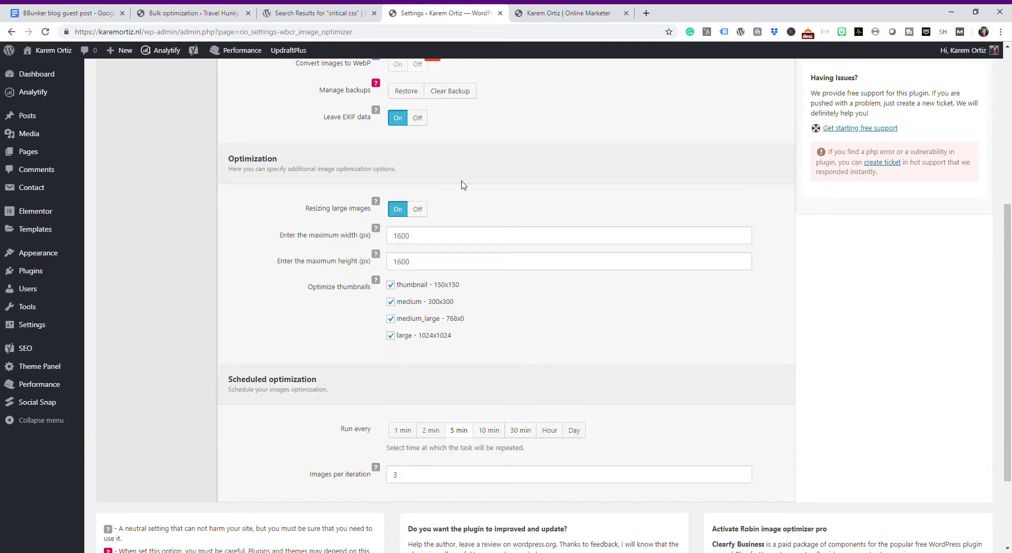
click(423, 240)
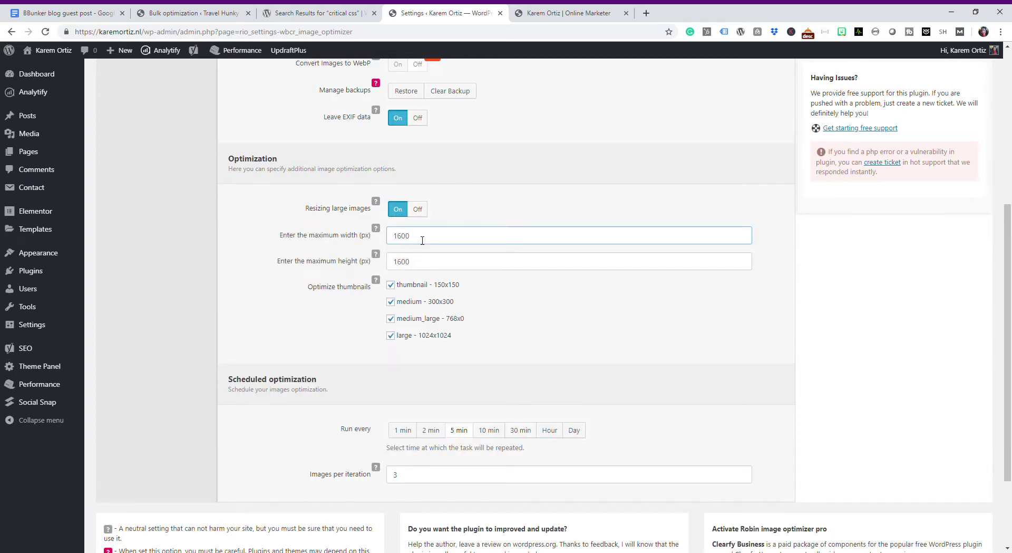
key(BackSpace)
key(BackSpace)
key(BackSpace)
key(BackSpace)
text(900)
click(426, 266)
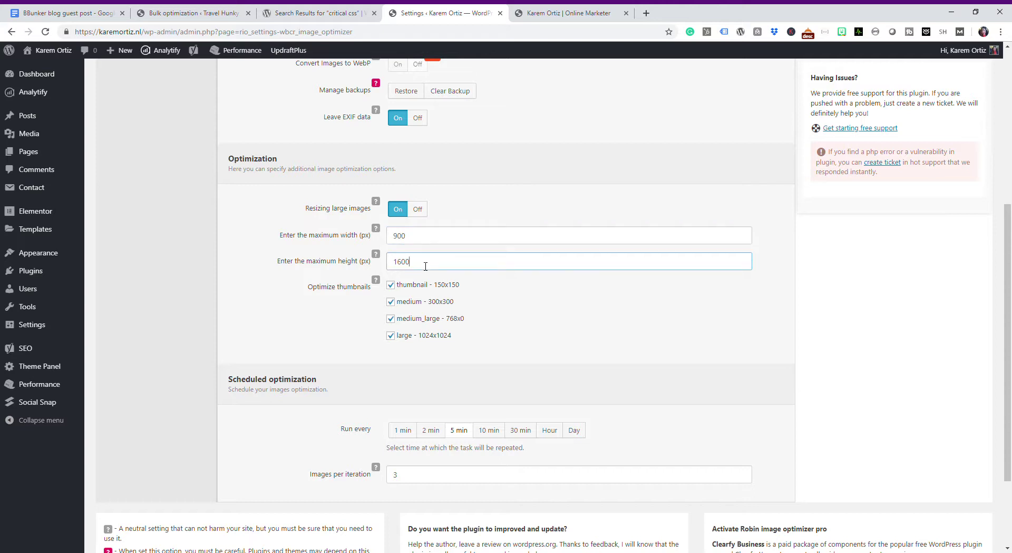
key(BackSpace)
key(BackSpace)
key(BackSpace)
text(900)
Step: Set the scheduled optimization to run every day with 5 images per iteration, glancing at the Travel Hunky Dory optimizer page
scroll(1010, 347, down, 1)
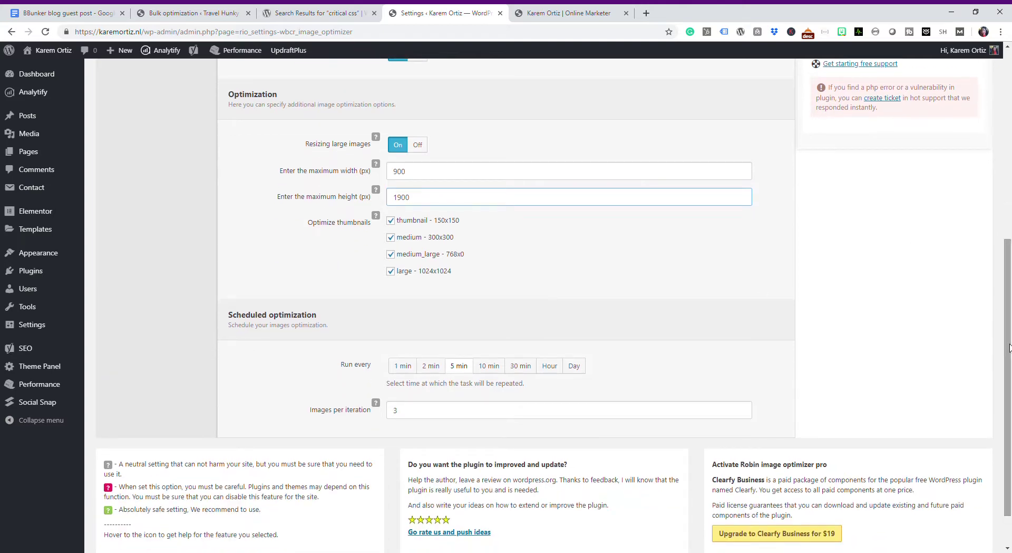
scroll(1011, 371, down, 1)
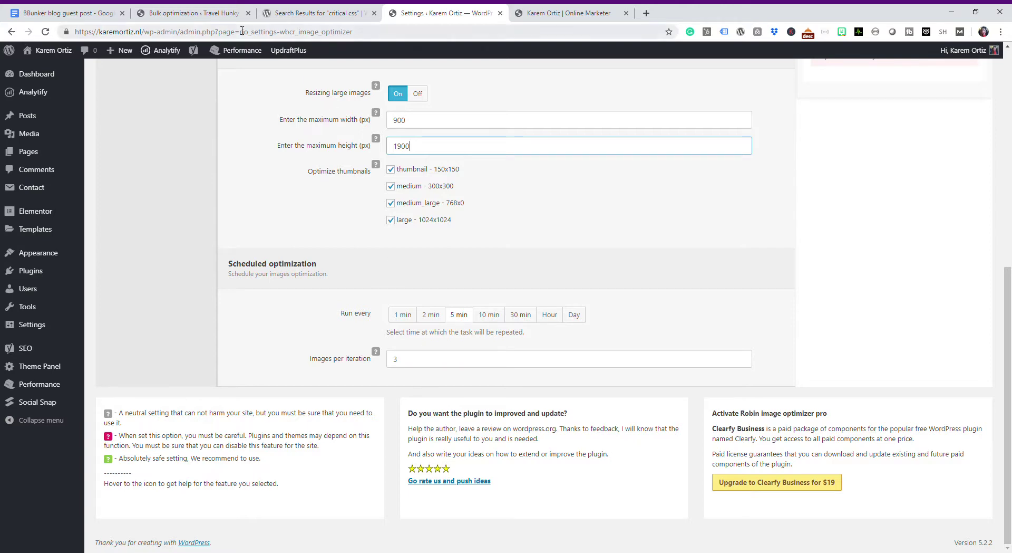
click(195, 12)
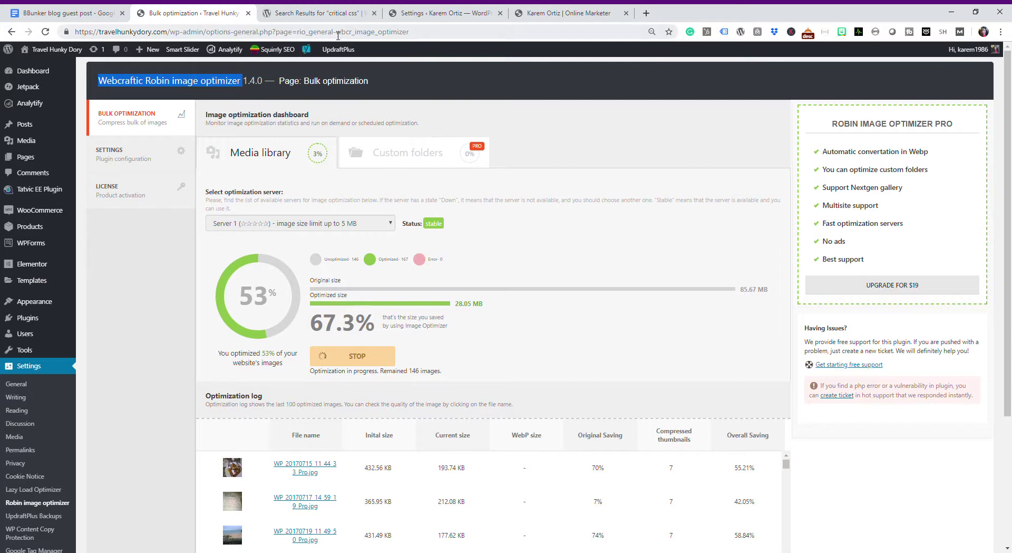
click(433, 8)
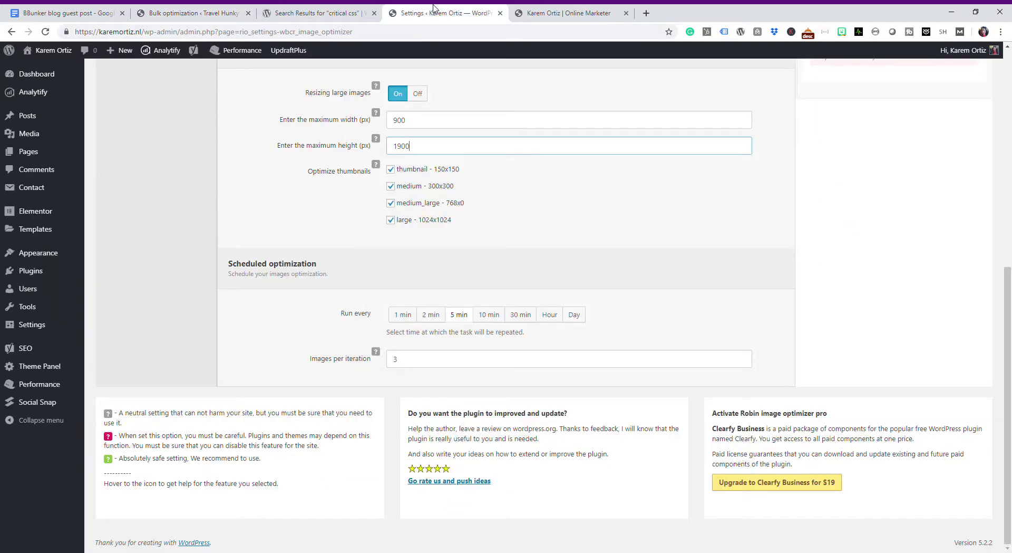
click(579, 316)
click(428, 364)
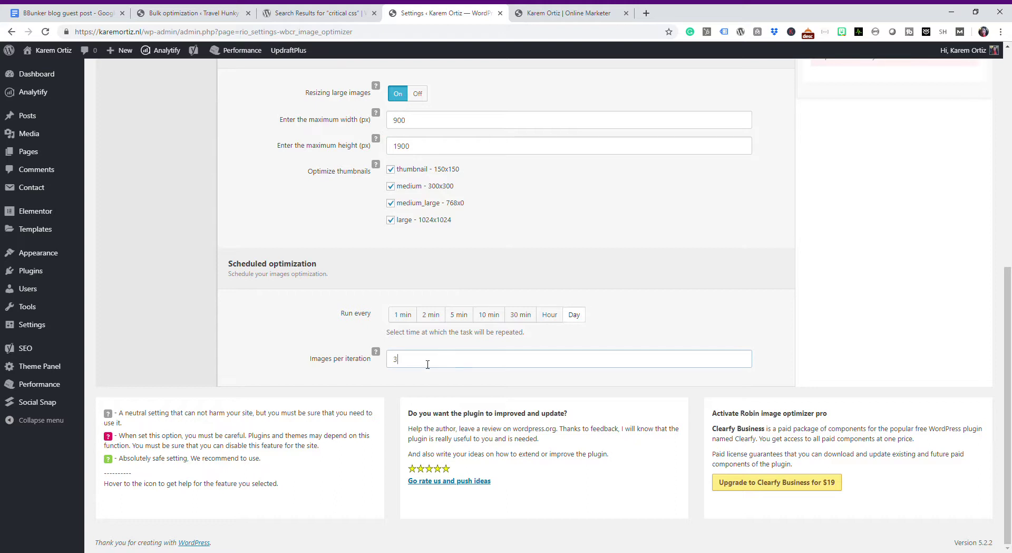
key(BackSpace)
text(5)
mouse_move(382, 357)
click(549, 315)
click(404, 365)
Step: Save the Robin image optimizer settings
scroll(1009, 327, up, 1)
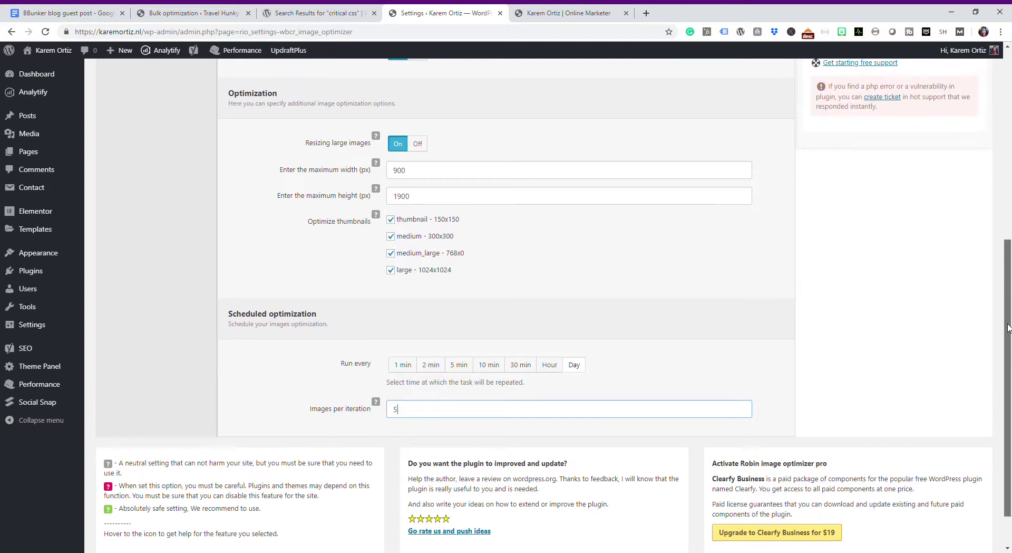
drag(1008, 327, 1010, 132)
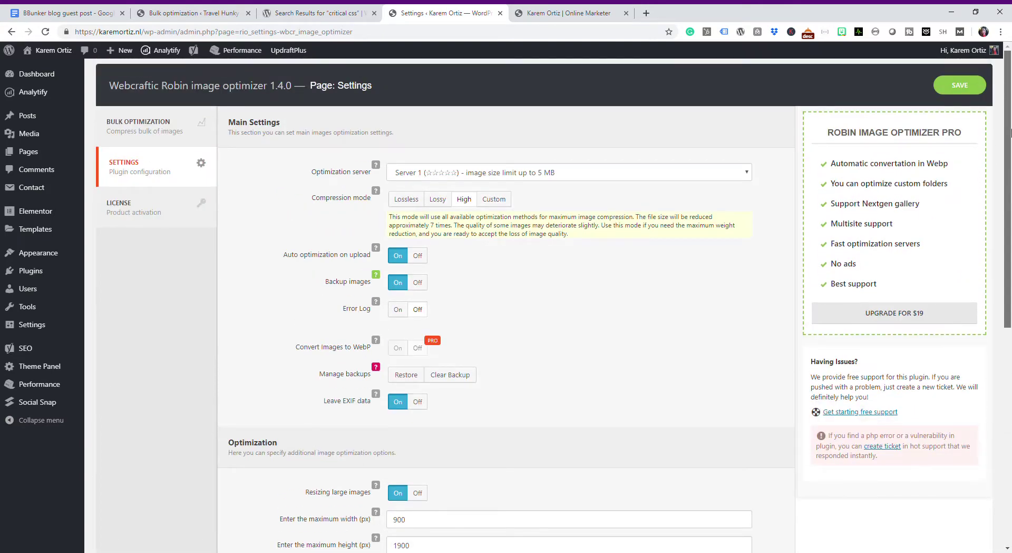
click(963, 87)
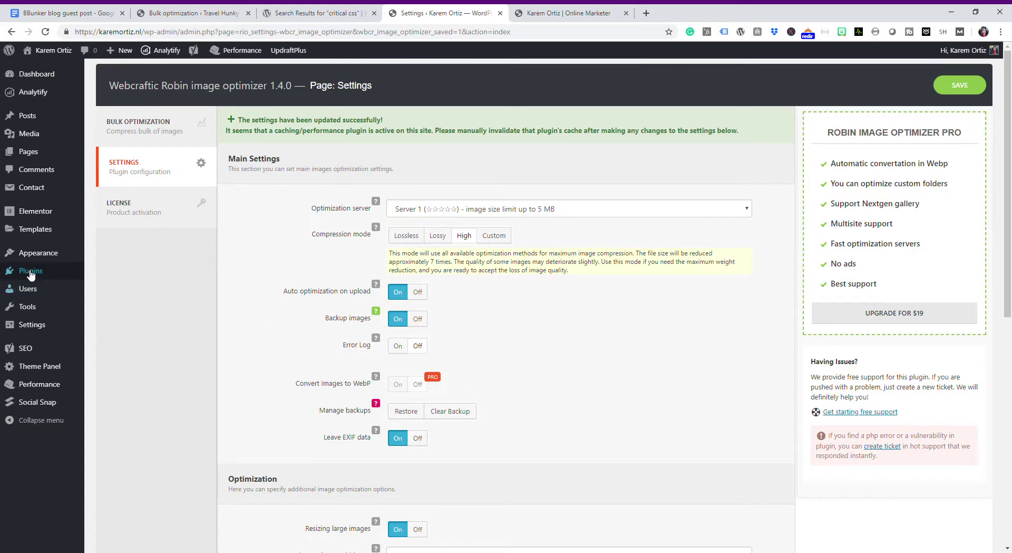
Step: Deactivate the Lazy Load Optimizer plugin in the blog's list of installed plugins
mouse_move(29, 273)
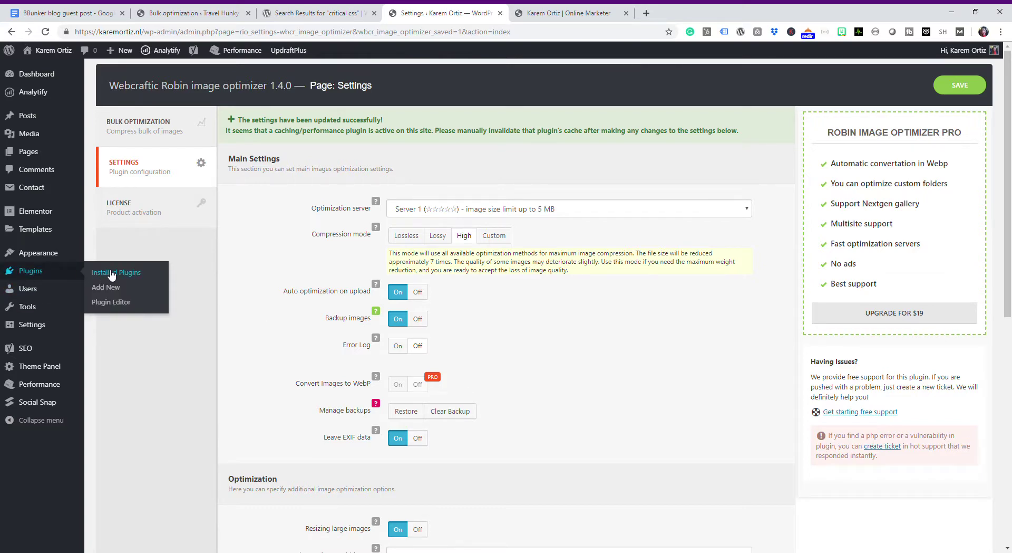
mouse_move(58, 295)
click(107, 276)
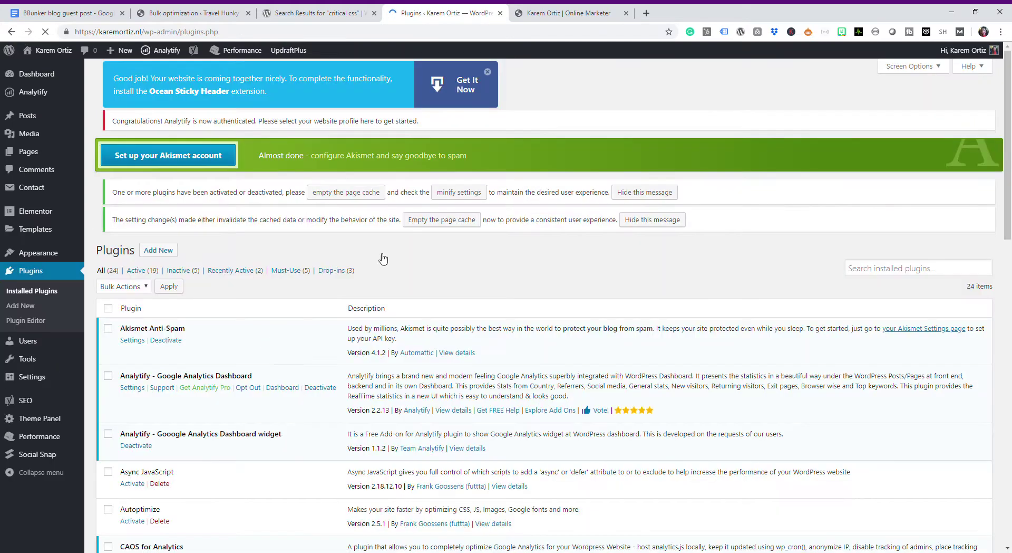
drag(1009, 153, 1011, 356)
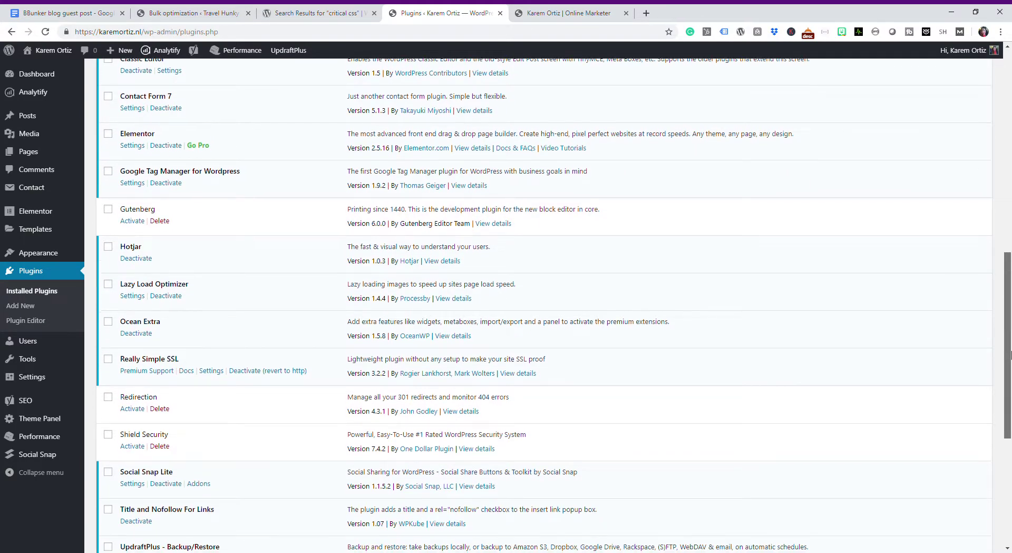
click(166, 283)
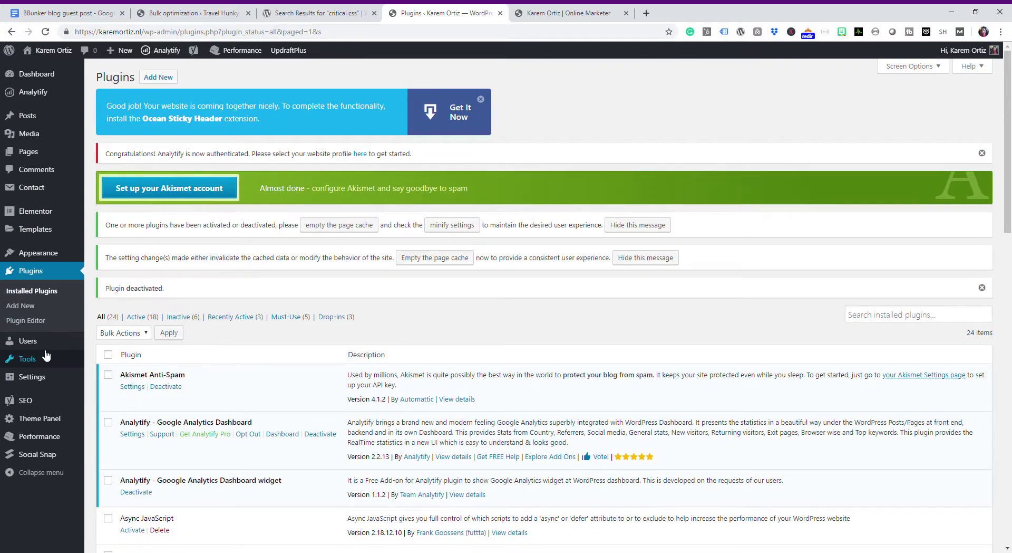
Step: Open the Robin image optimizer from the blog's dashboard and review its main settings
mouse_move(45, 377)
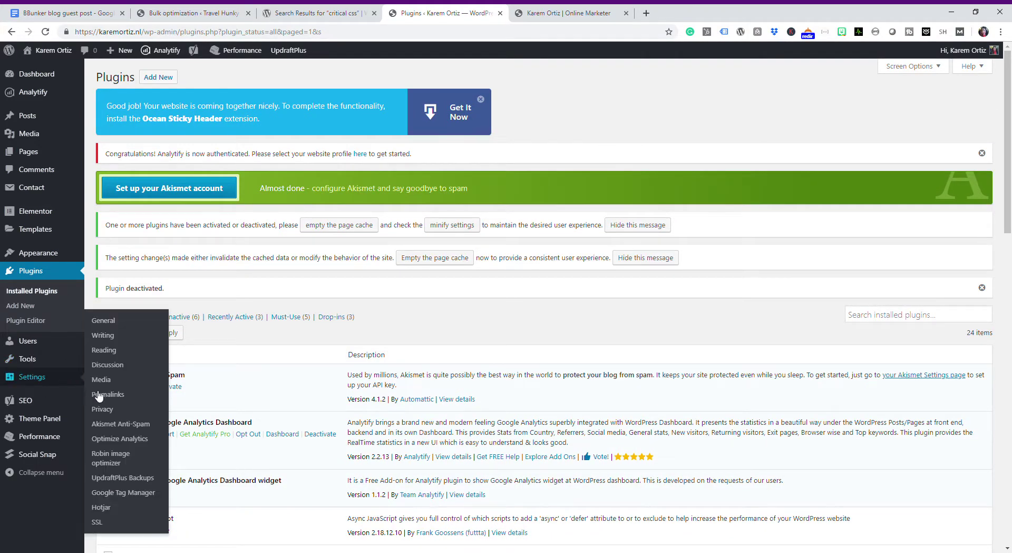
click(110, 461)
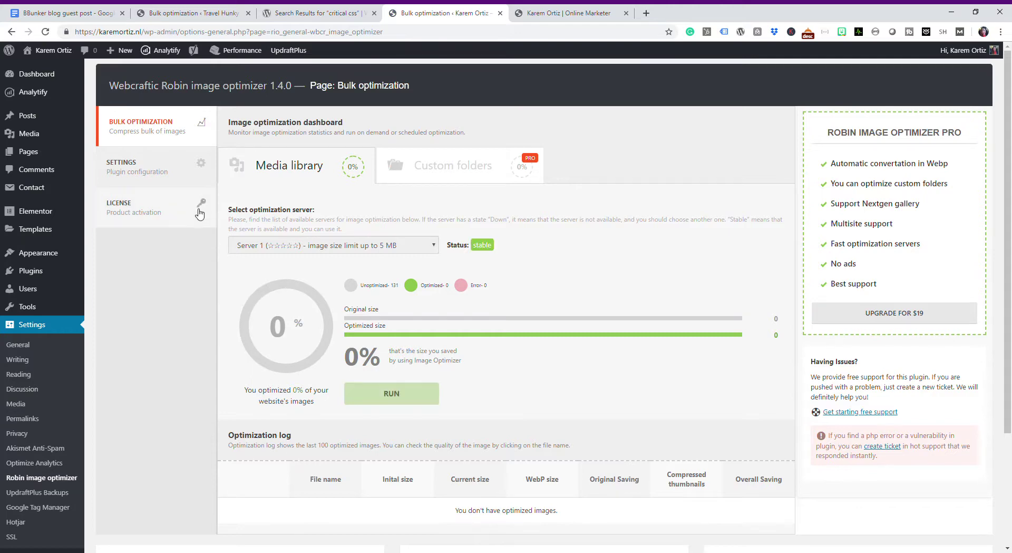
click(150, 167)
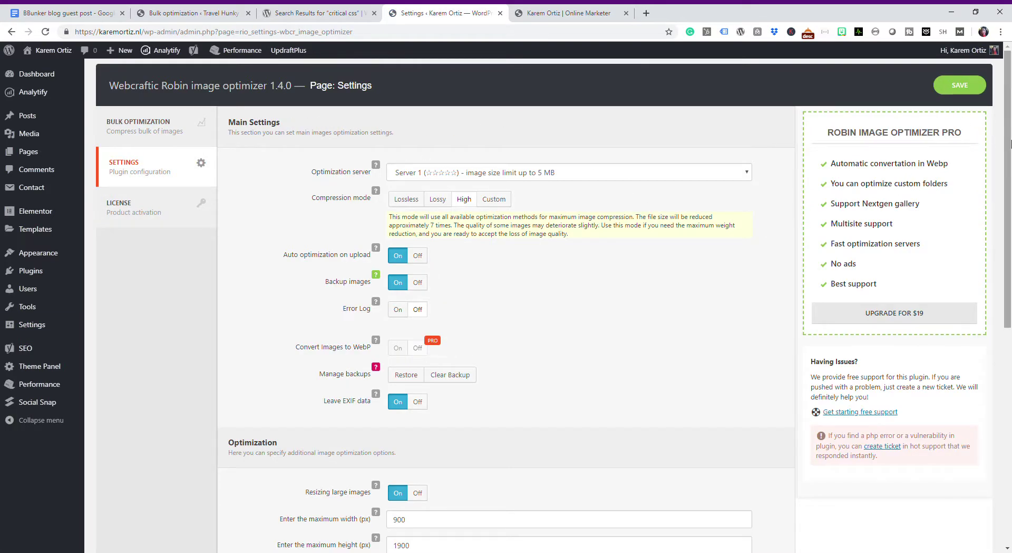
drag(1008, 164, 1008, 141)
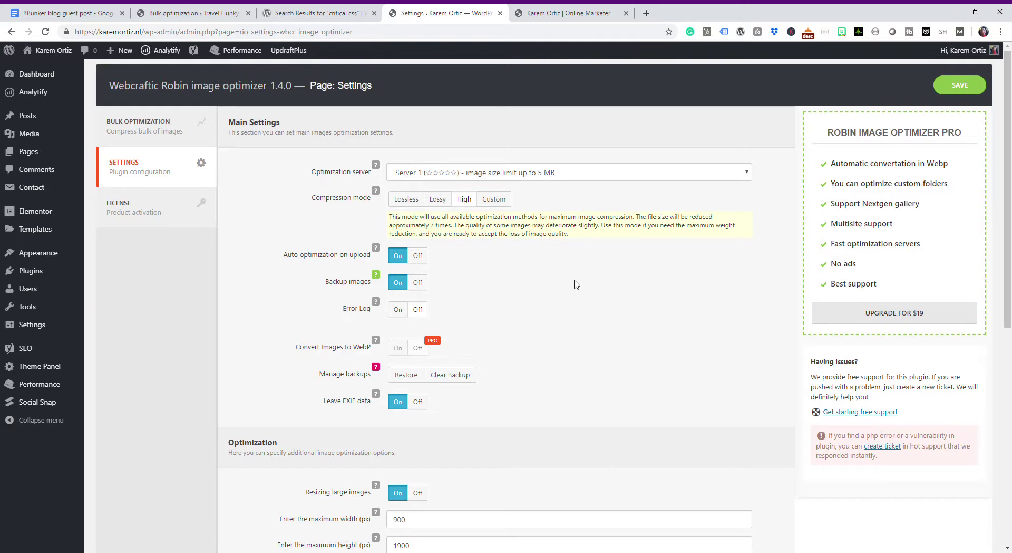
Step: Run the bulk optimization of the blog's media library, choosing to optimize immediately instead of on a schedule
click(148, 127)
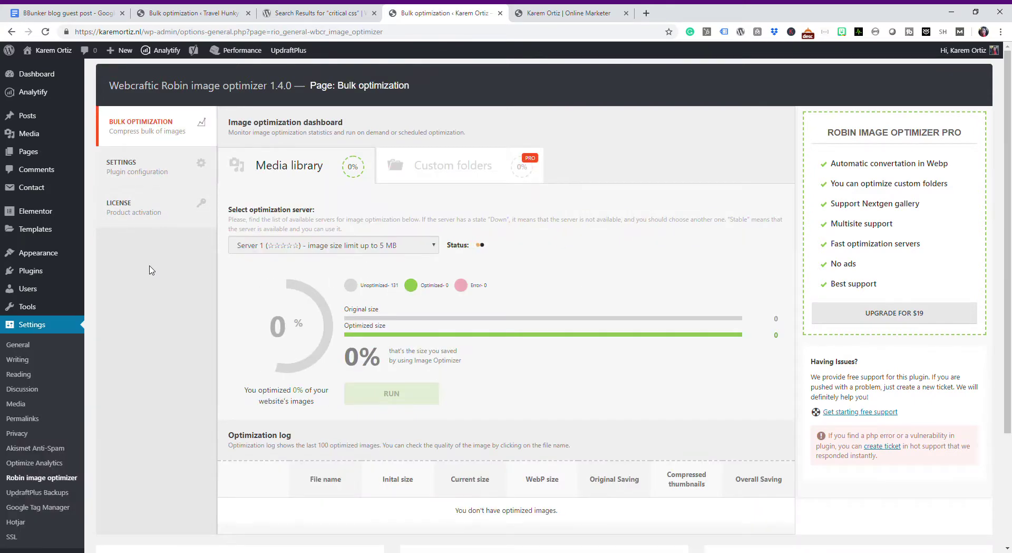
click(401, 395)
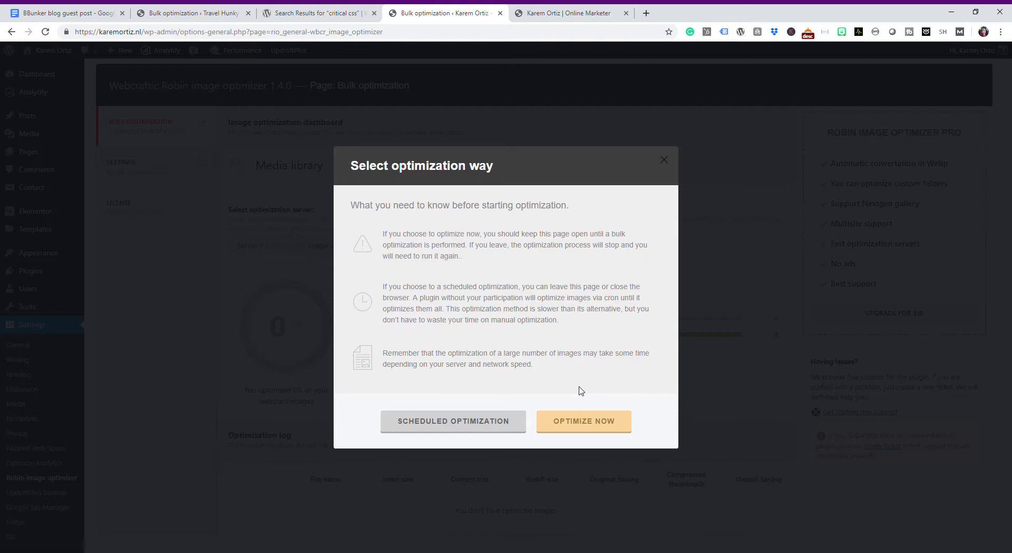
click(578, 427)
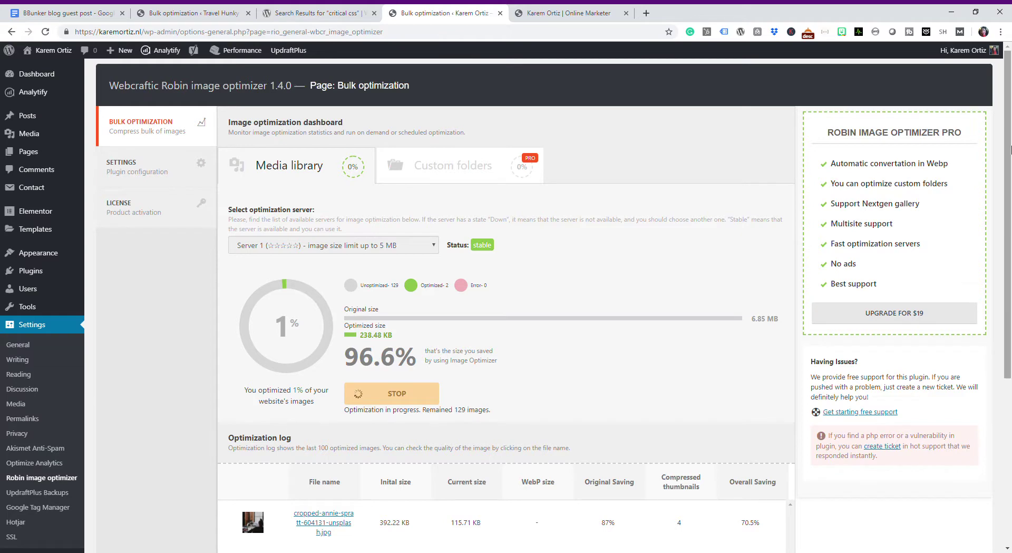
Step: Examine the bulk optimization progress and the per-image savings in the blog's optimization log
scroll(1010, 181, down, 1)
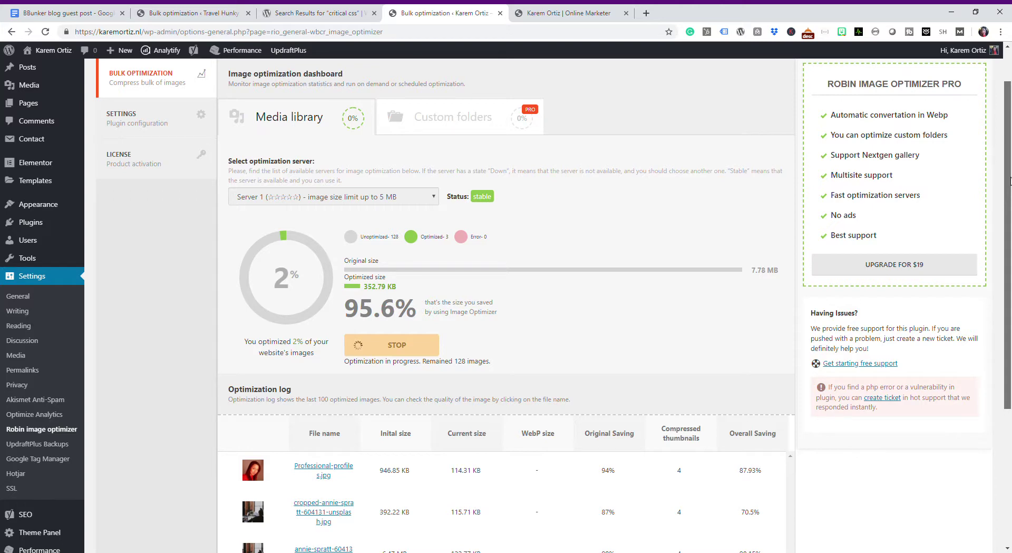
drag(1010, 183, 1010, 198)
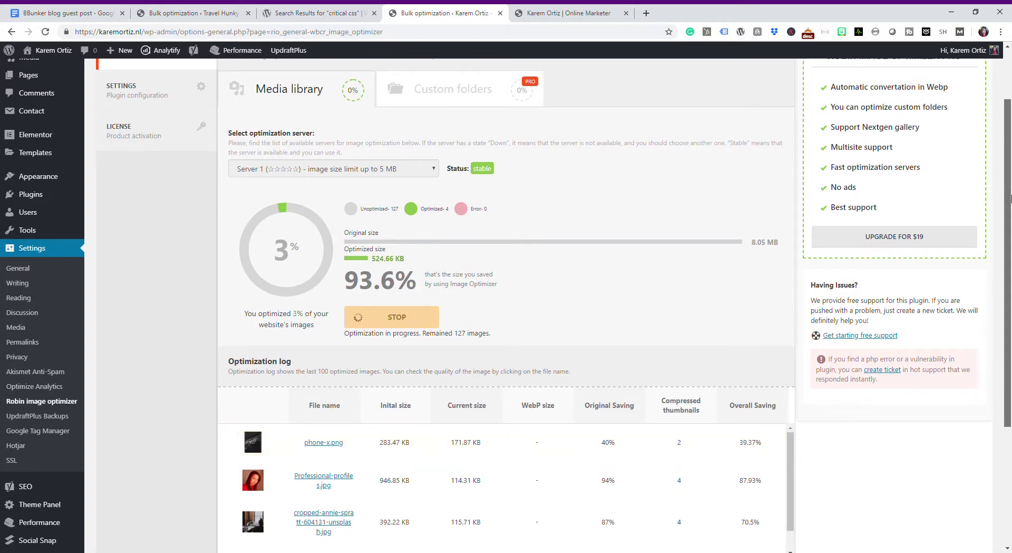
drag(1009, 198, 1010, 212)
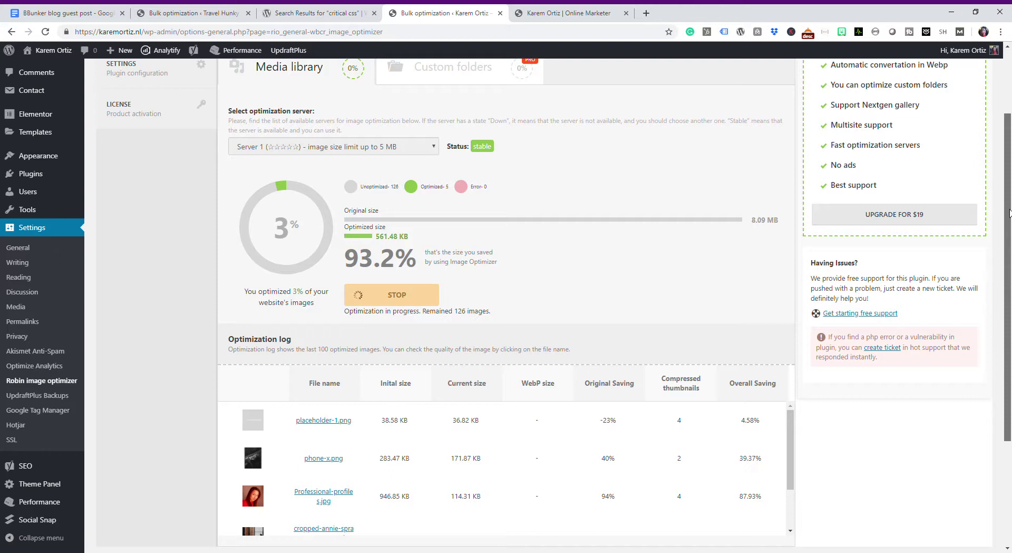
drag(1009, 213, 1009, 264)
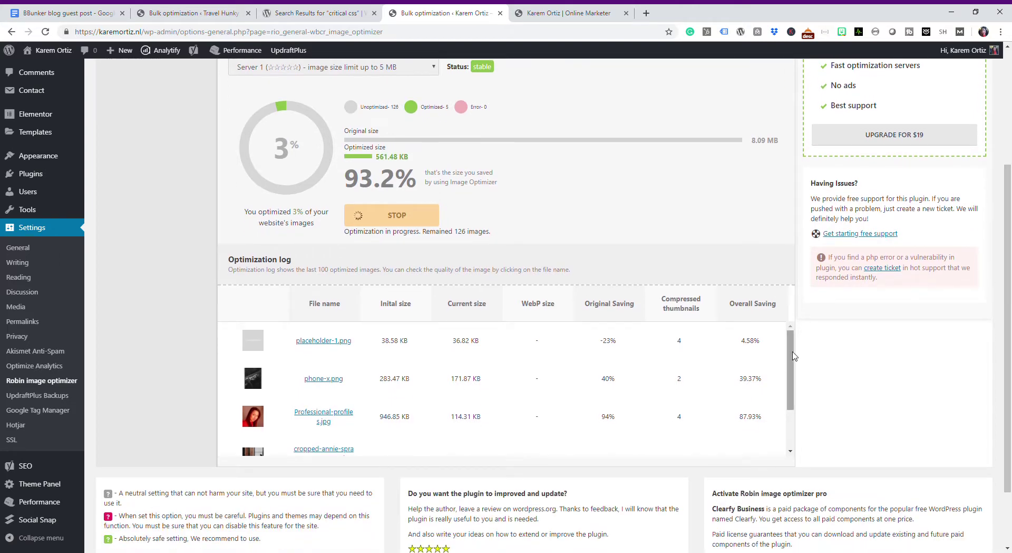
drag(794, 351, 792, 389)
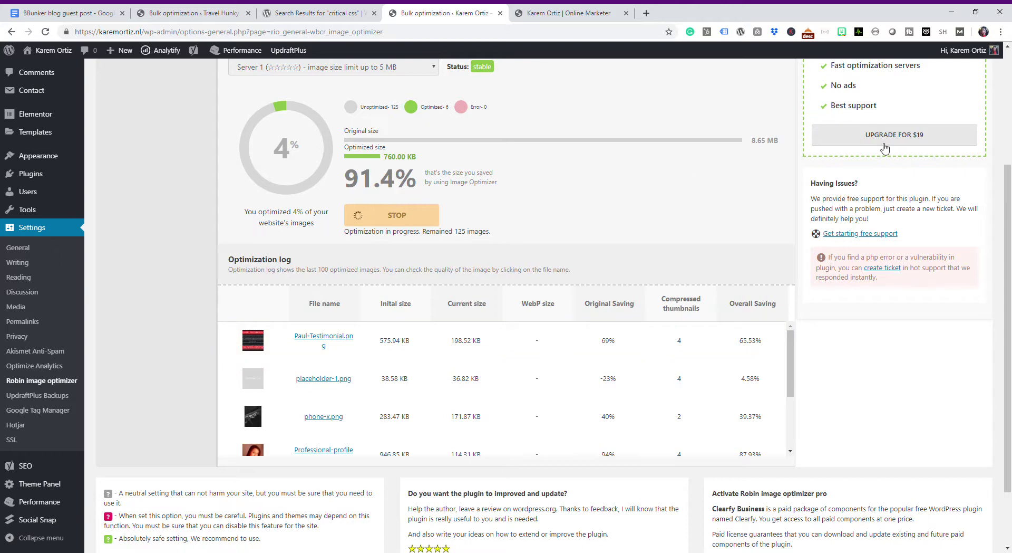
Step: Check the bulk optimization progress on the Travel Hunky Dory site, and view the marketing blog's home page
click(198, 13)
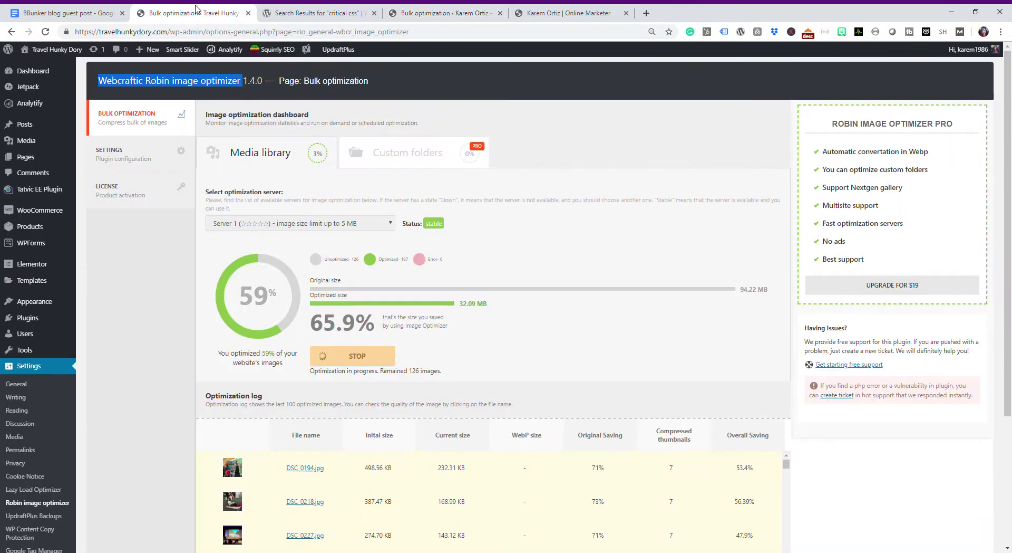
scroll(1009, 191, down, 3)
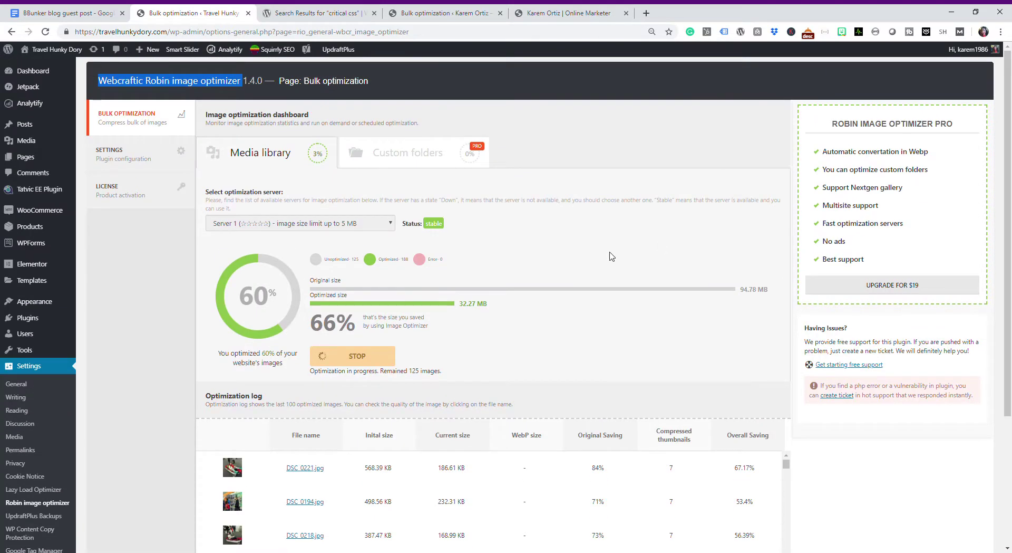
click(624, 144)
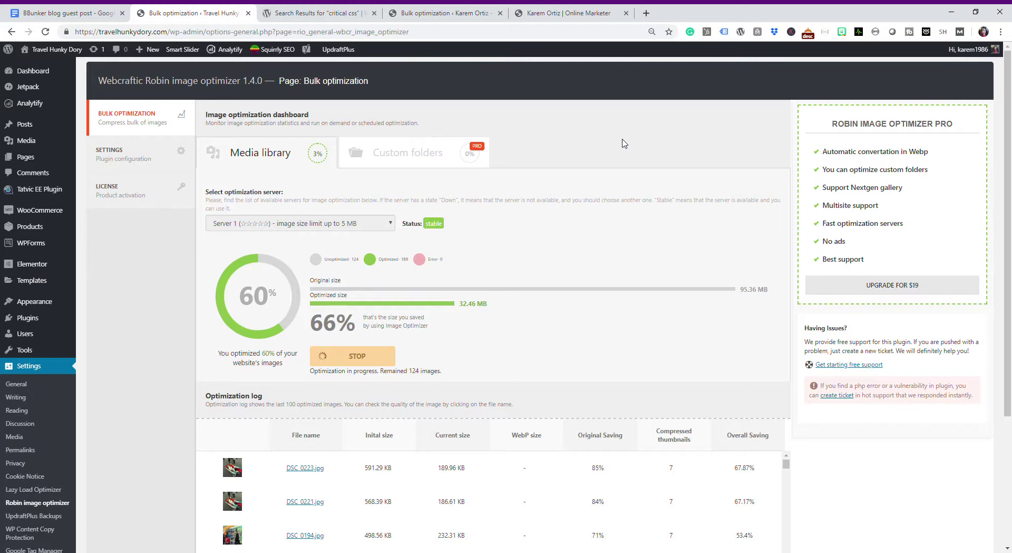
drag(1010, 98, 1011, 112)
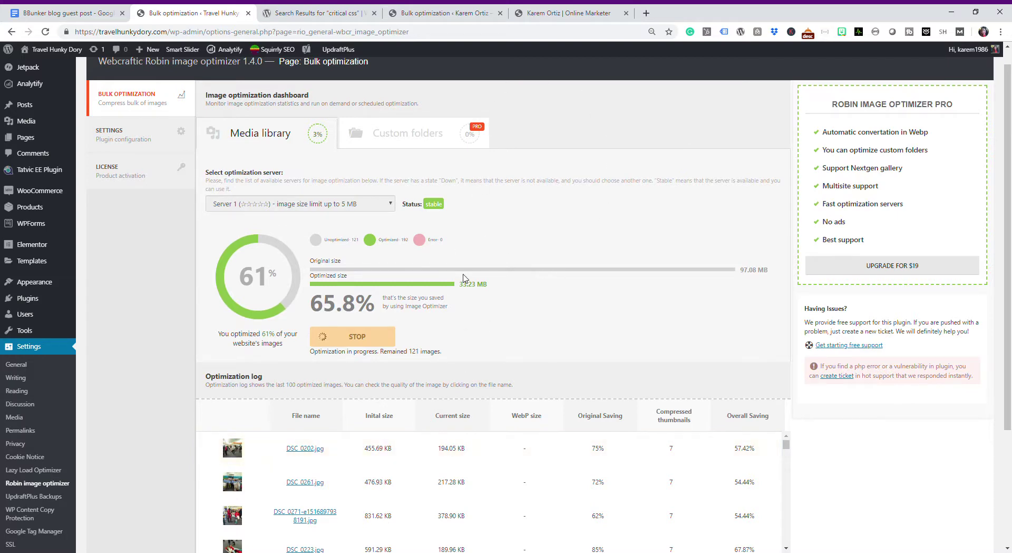
click(555, 9)
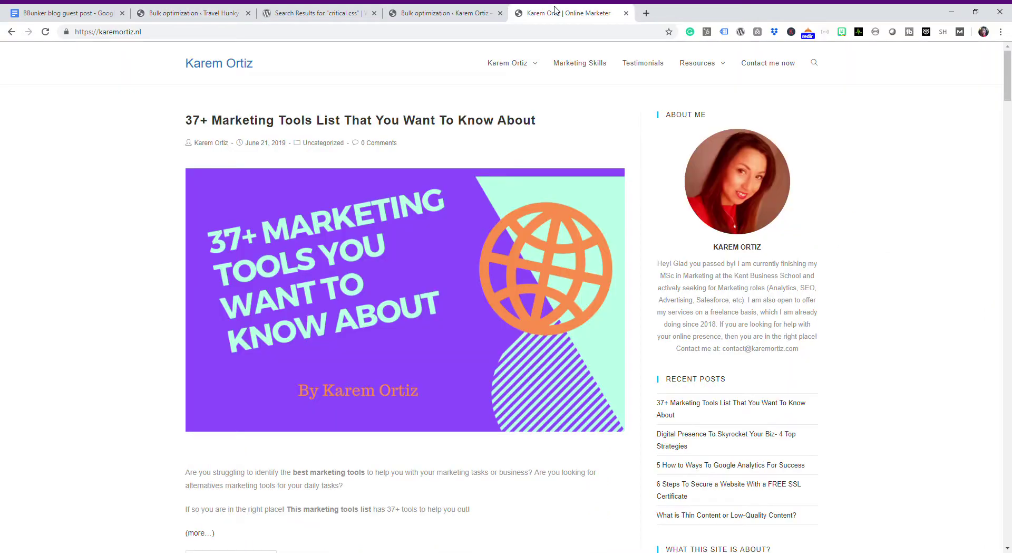